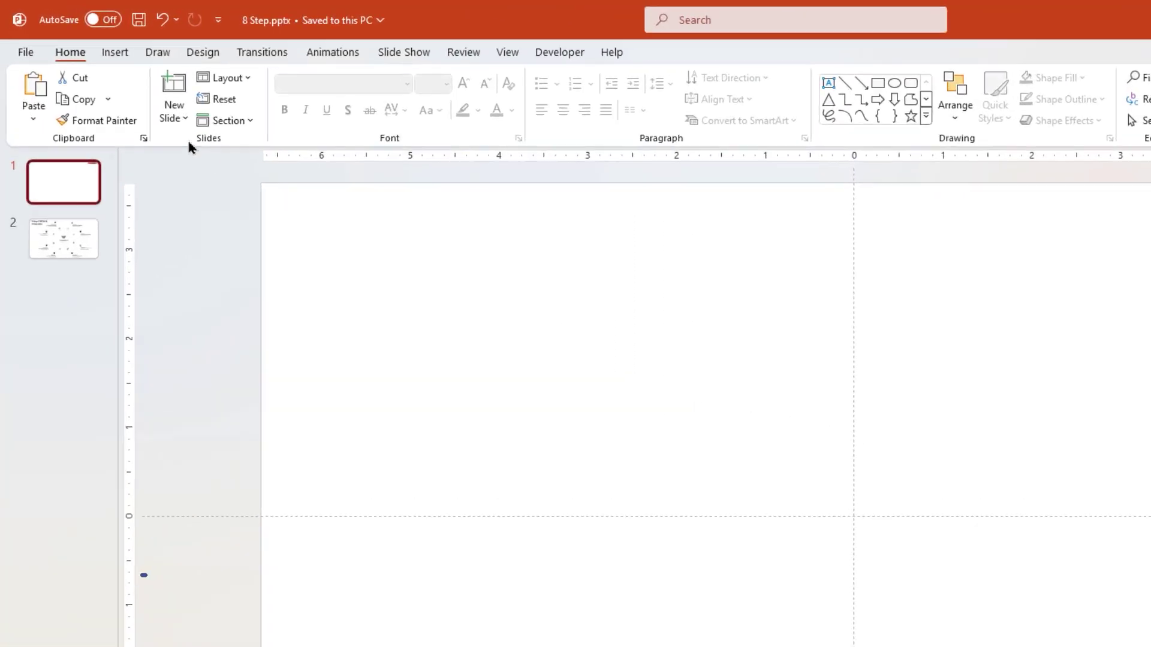
Step: Insert a doughnut chart from the pie chart family onto the slide
left_click(83, 38)
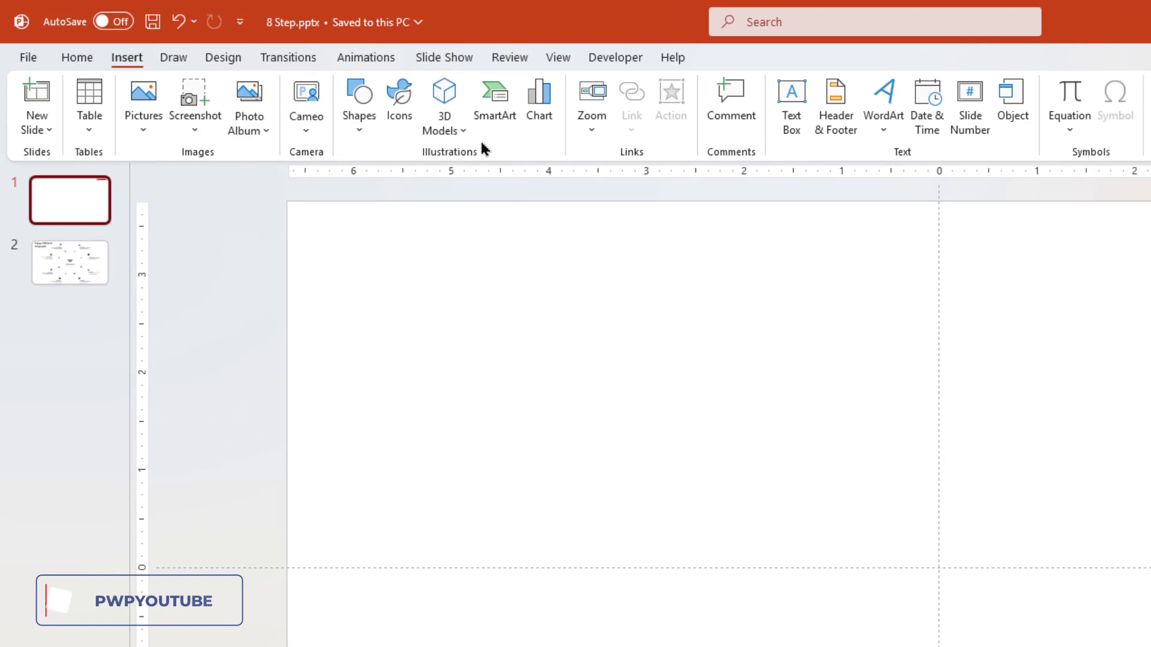
left_click(546, 124)
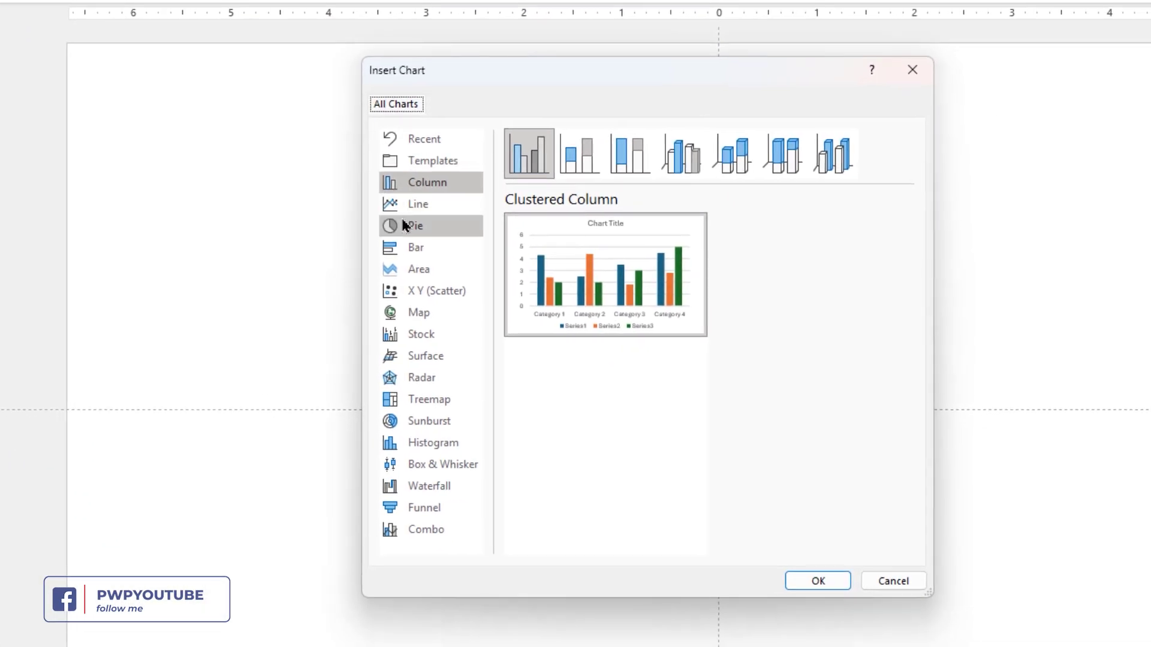
left_click(407, 226)
left_click(730, 155)
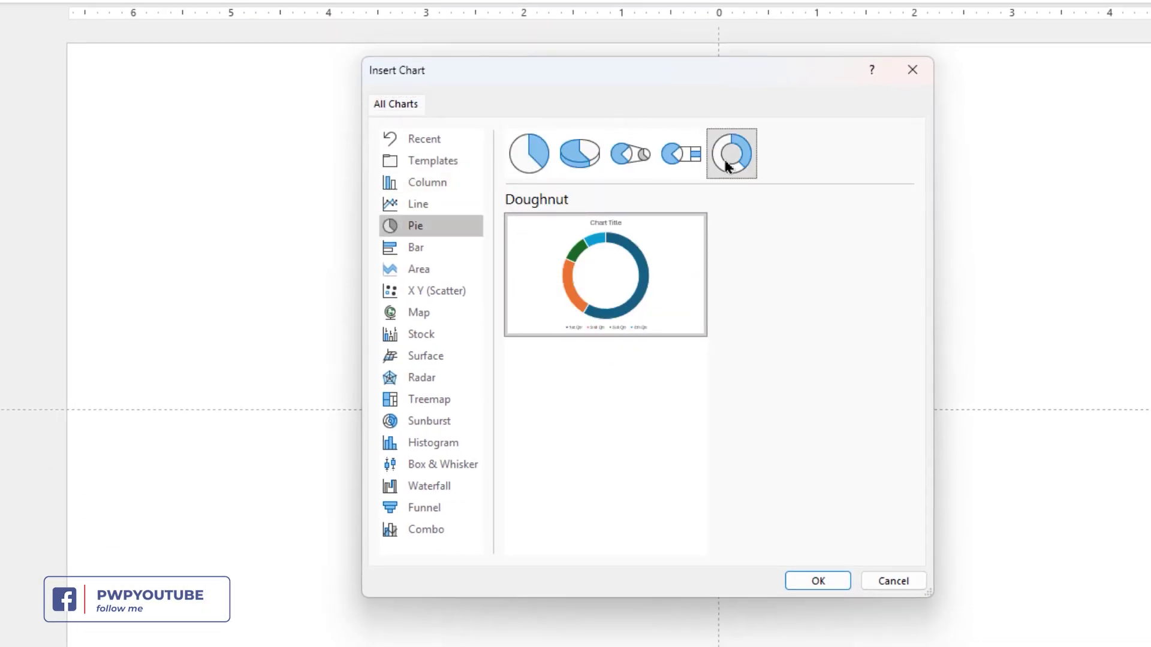
left_click(814, 582)
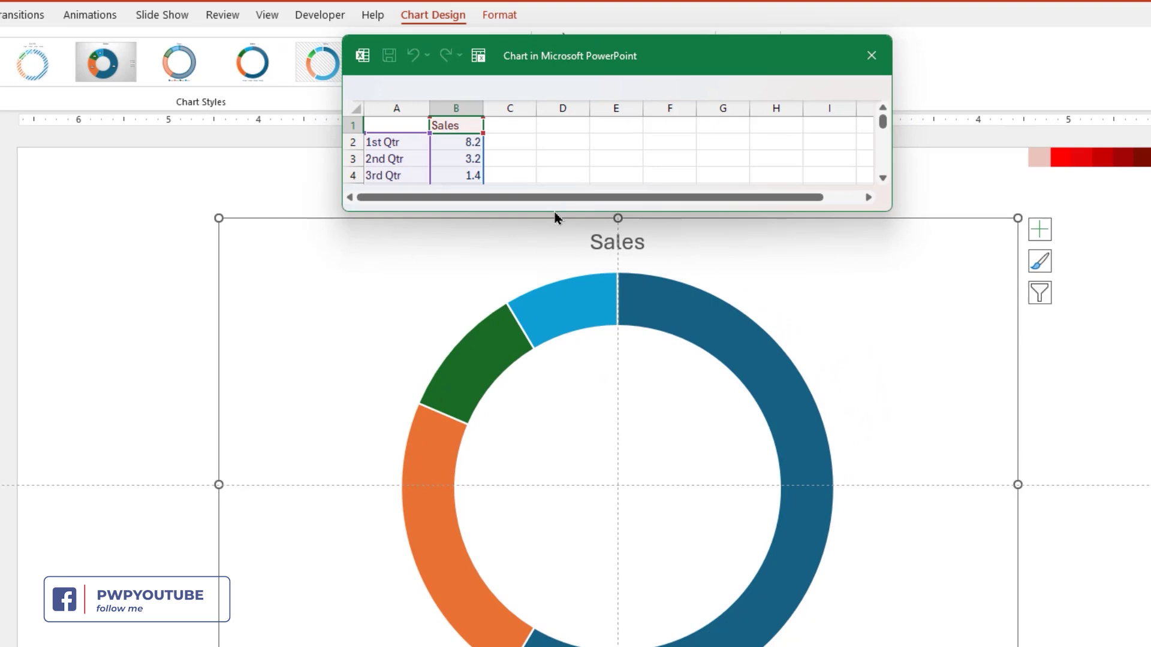
Step: Copy the four quarter rows into A6:B9 so the data has eight quarters
left_click_drag(555, 261, 555, 344)
left_click_drag(391, 146, 445, 186)
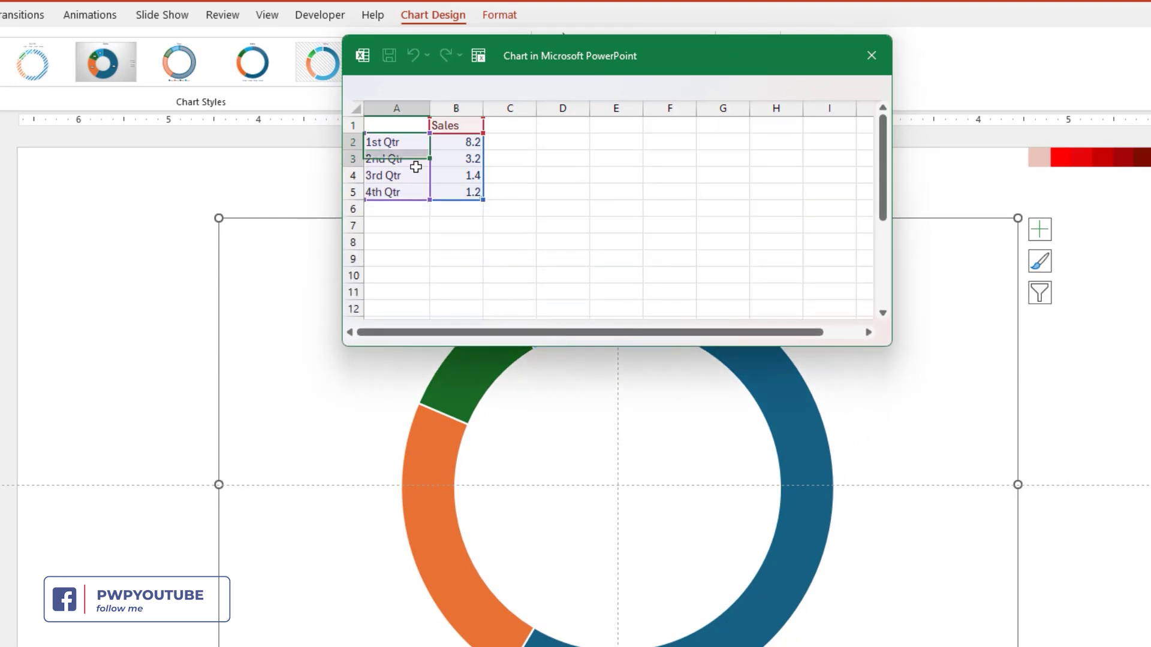
left_click(411, 208)
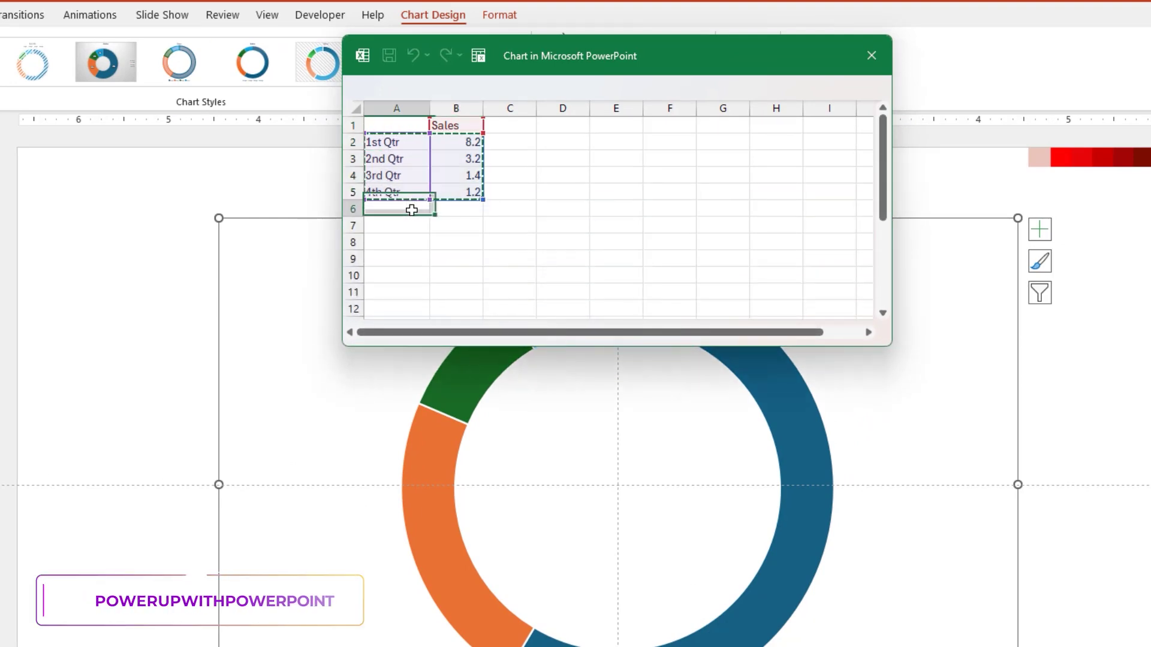
type("1st Qtr\t8.2 2nd Qtr\t3.2 3rd Qtr\t1.4 4th Qtr\t1.2")
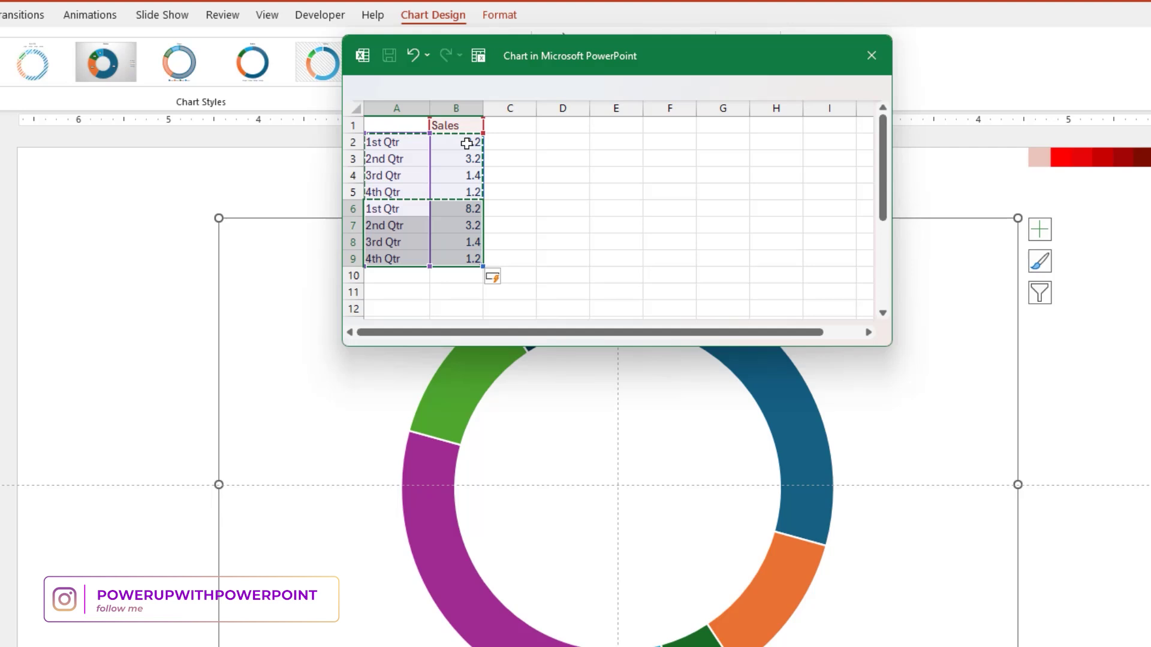
Step: Set every Sales value B2:B9 to 1 for eight equal segments
left_click(466, 144)
type("1")
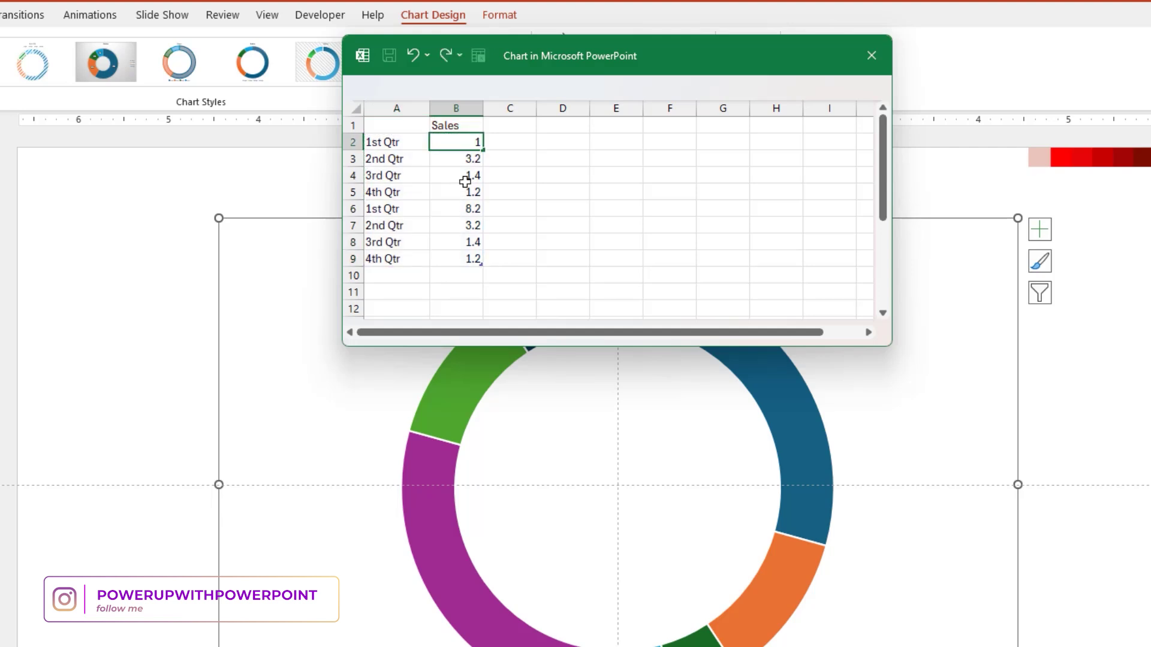
key("Return")
left_click(462, 146)
left_click_drag(463, 158, 463, 252)
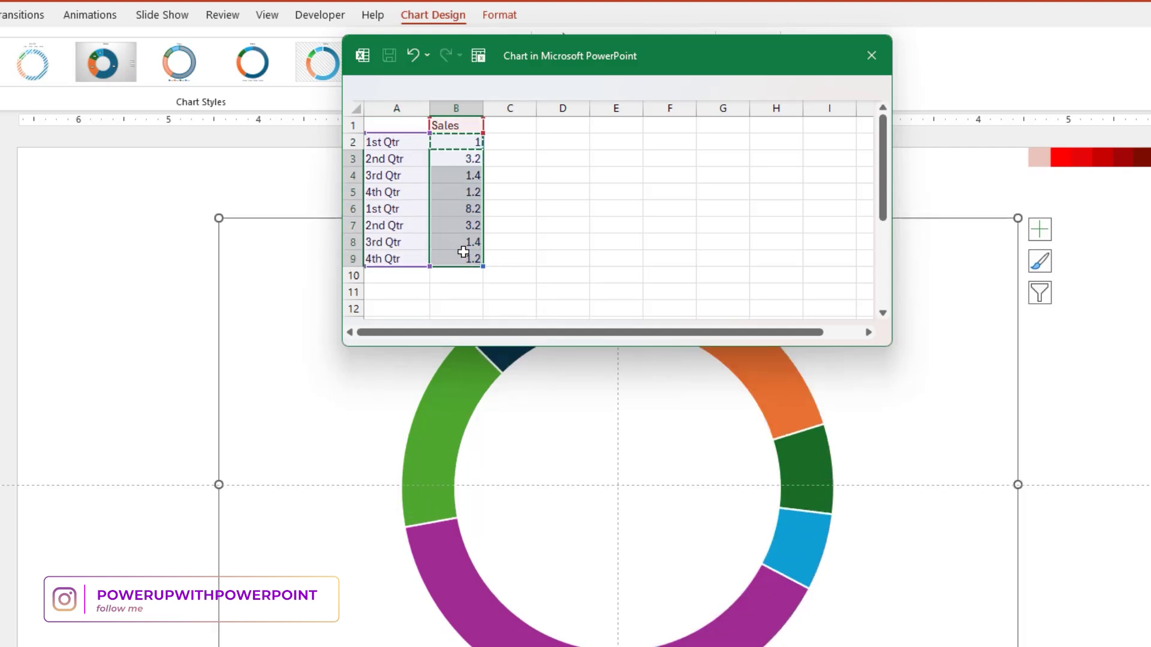
type("1 1 1 1 1 1 1")
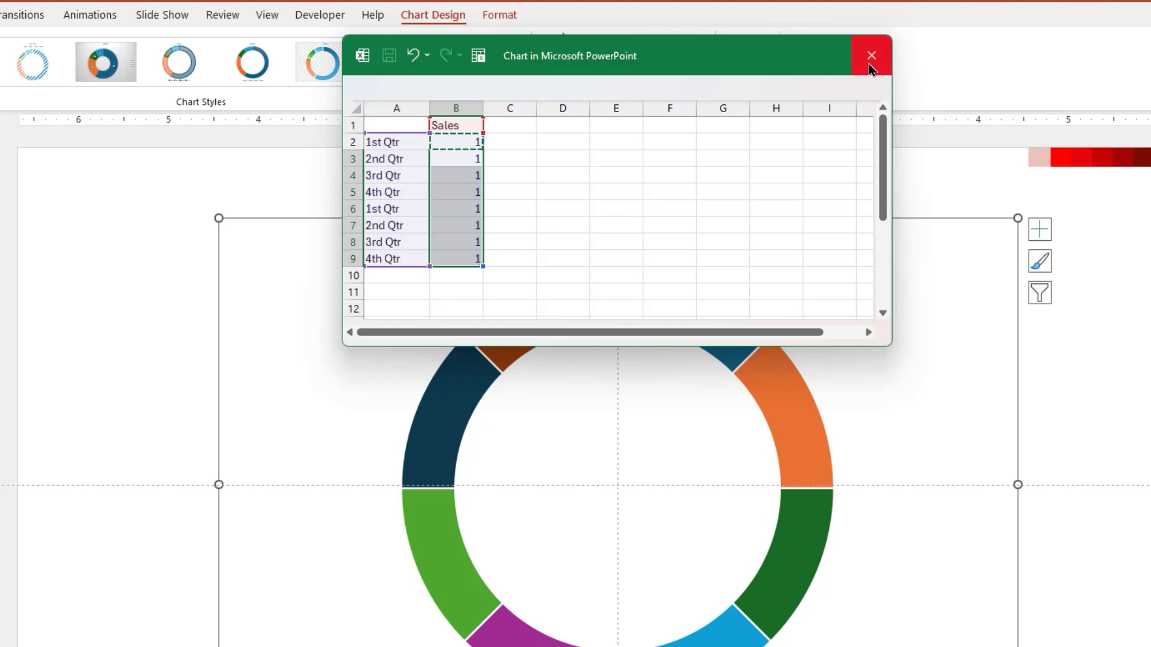
Step: Remove the chart title and legend and shrink the chart frame
left_click(870, 67)
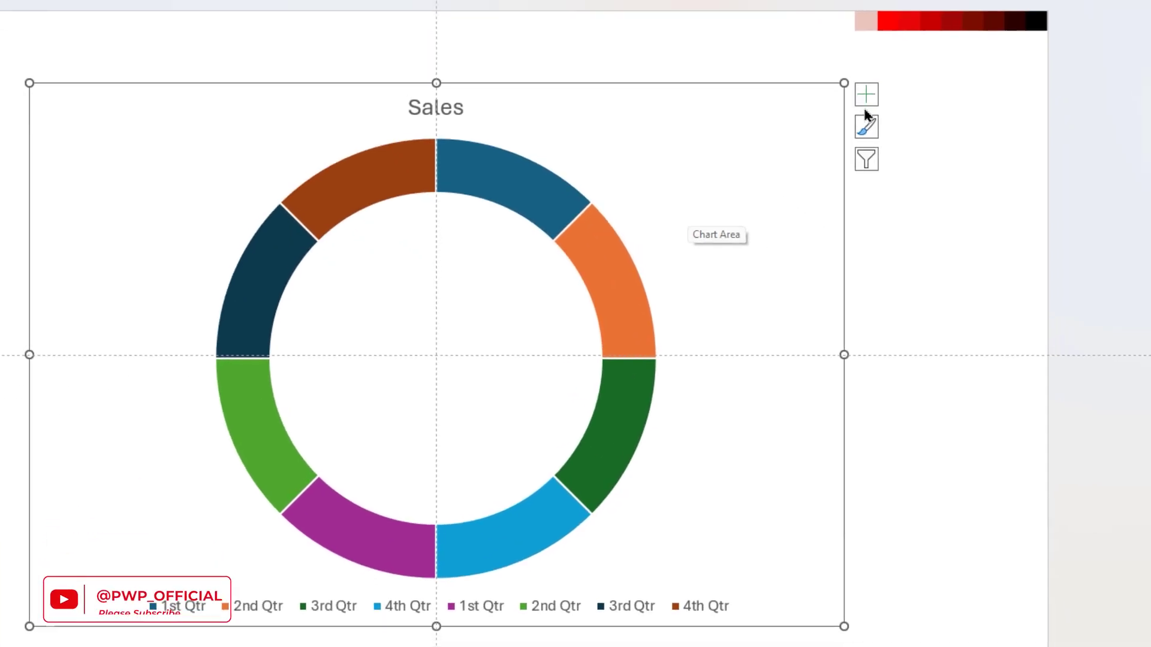
left_click(863, 93)
left_click(903, 114)
left_click(903, 148)
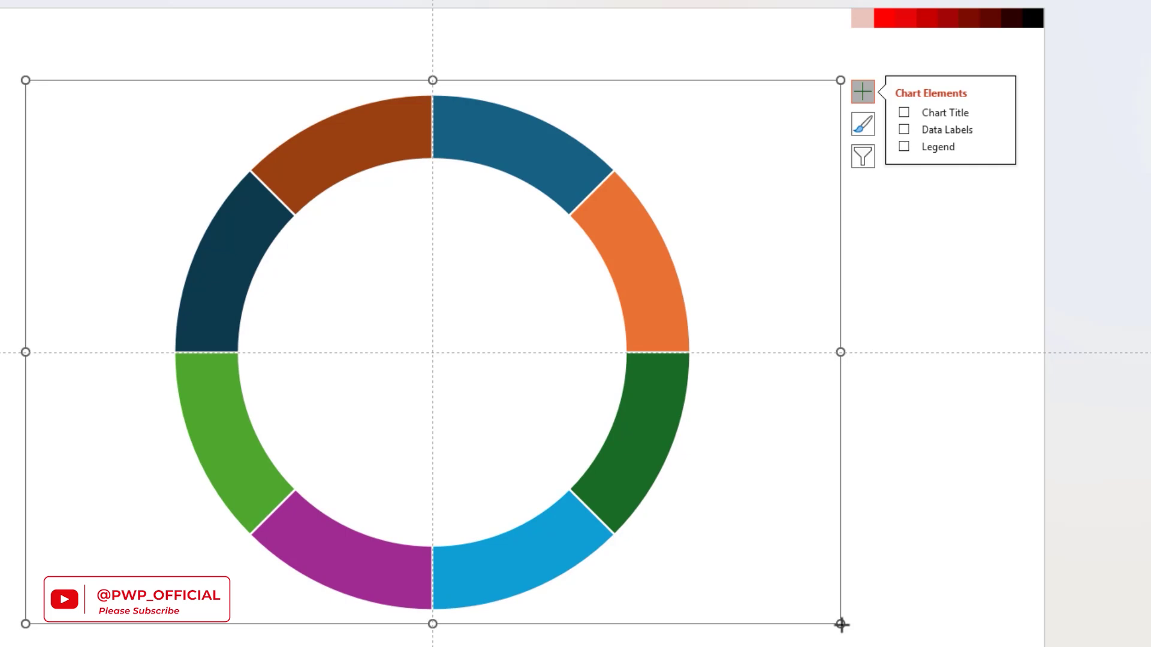
left_click_drag(841, 624, 813, 598)
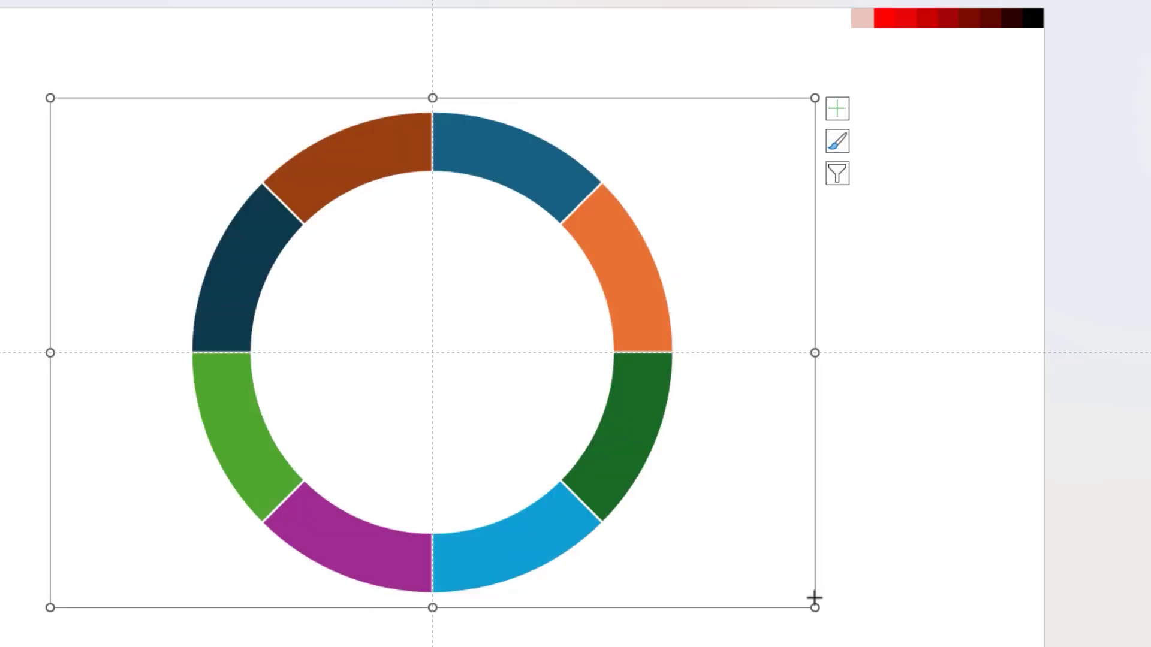
Step: Thicken the ring by setting the Doughnut Hole Size to 72% in Format Data Series
right_click(531, 558)
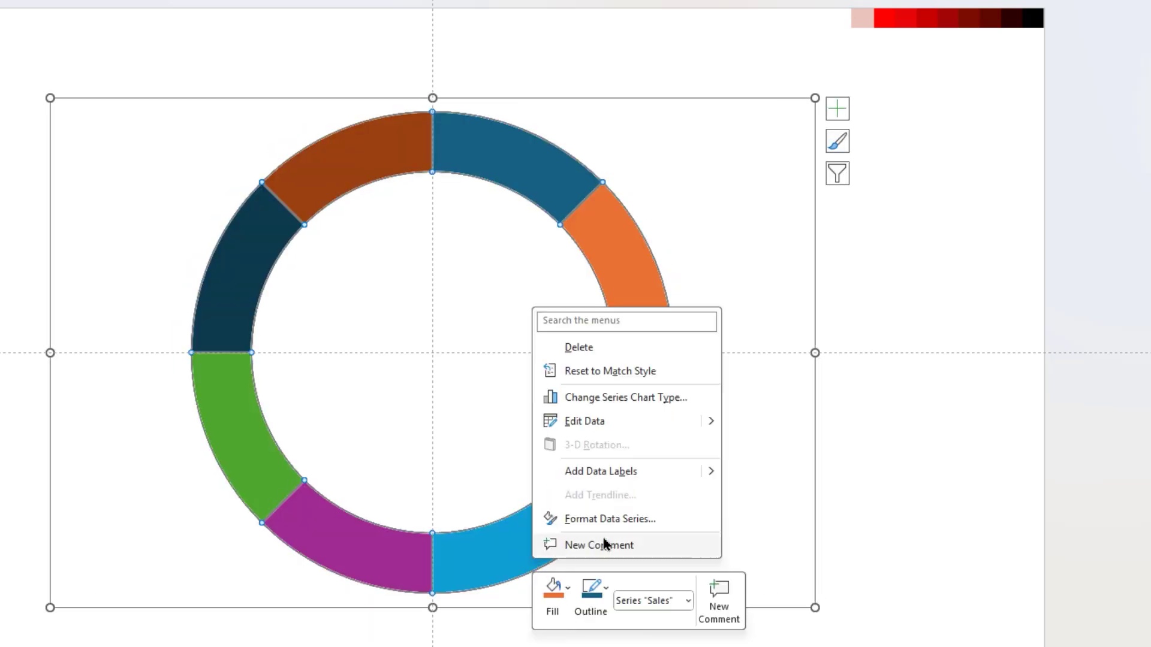
left_click(609, 518)
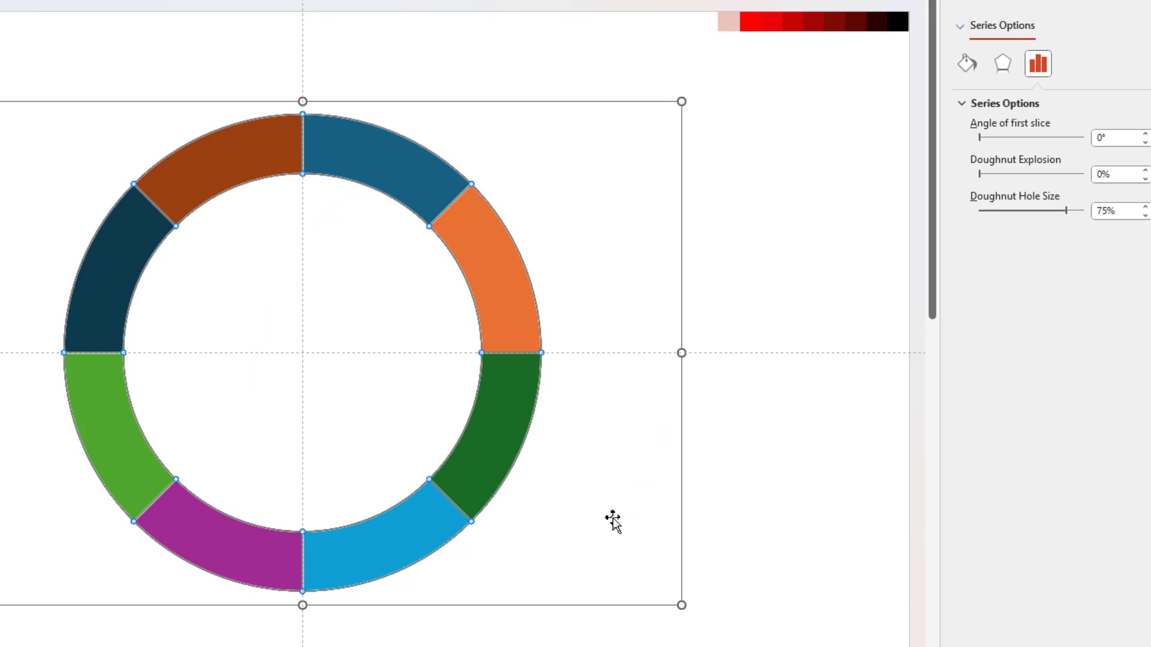
left_click_drag(1037, 205, 1032, 206)
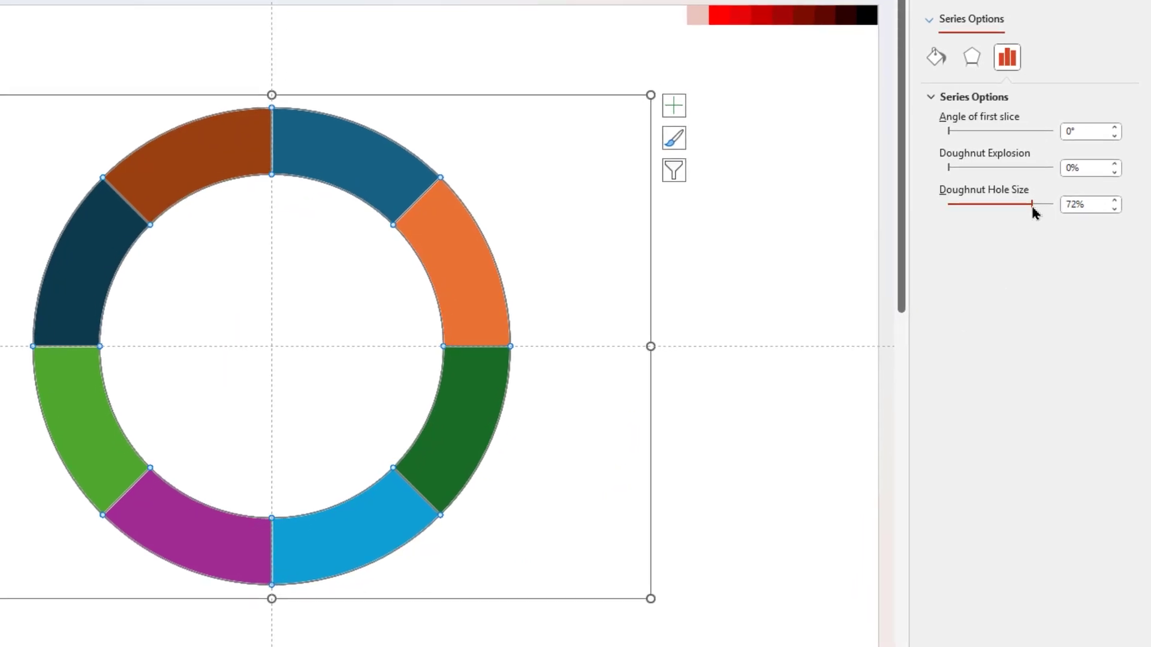
left_click(935, 57)
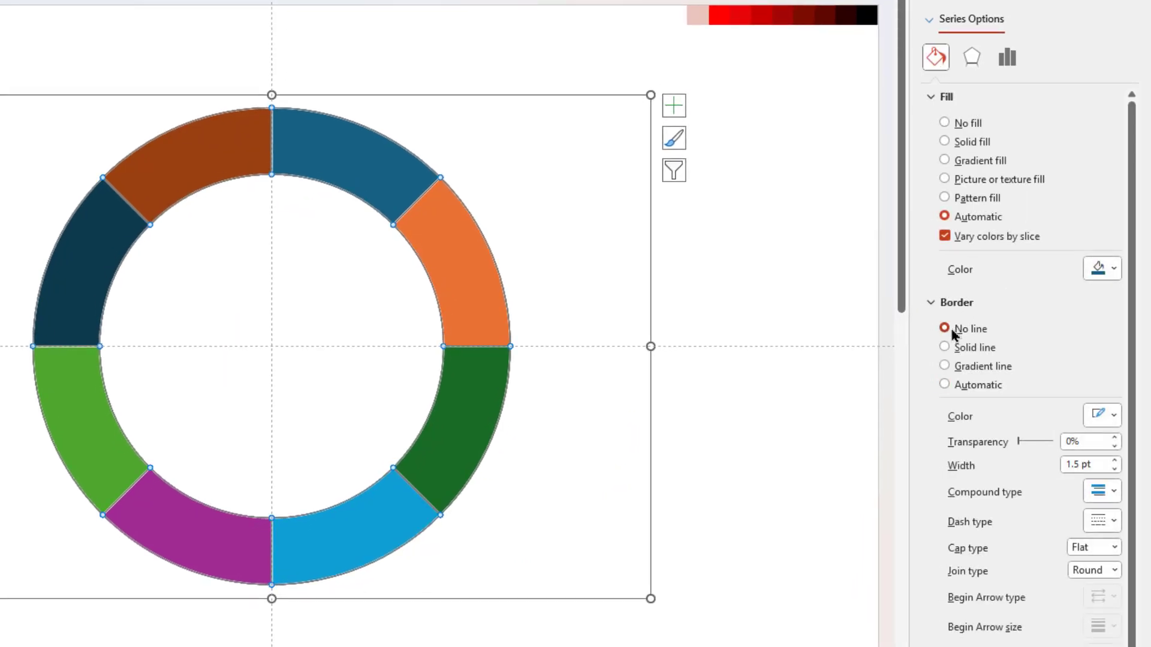
Step: Recolour the ring slices with eyedropper shades from the red-to-black strip
left_click(720, 250)
left_click(355, 165)
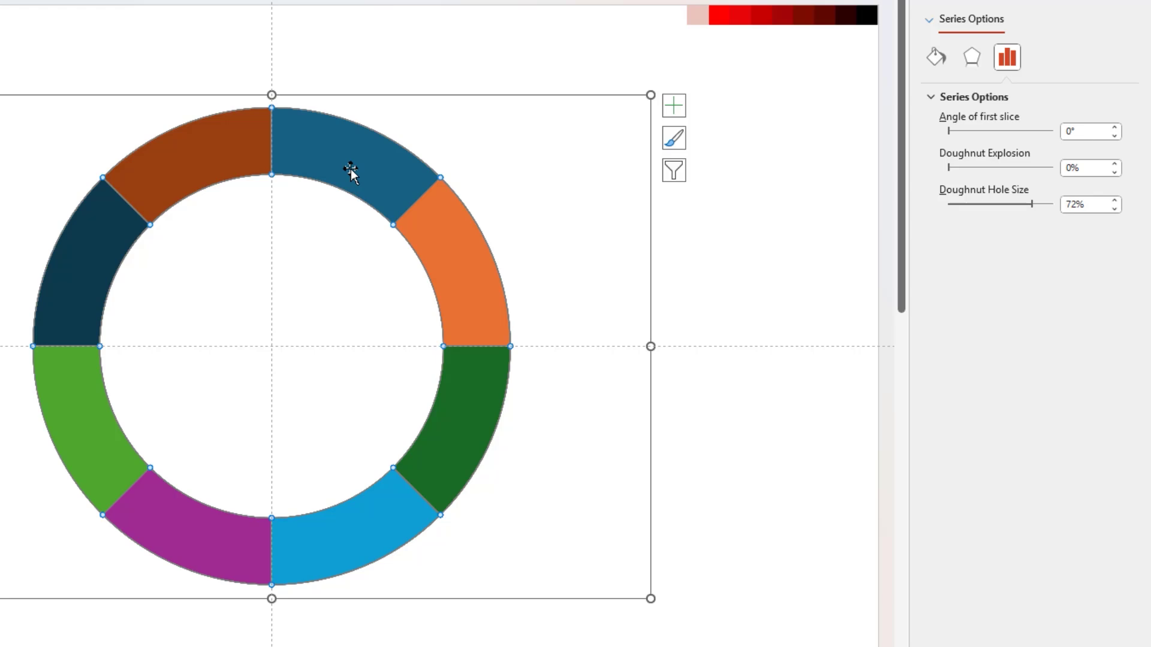
left_click(936, 57)
left_click(1103, 269)
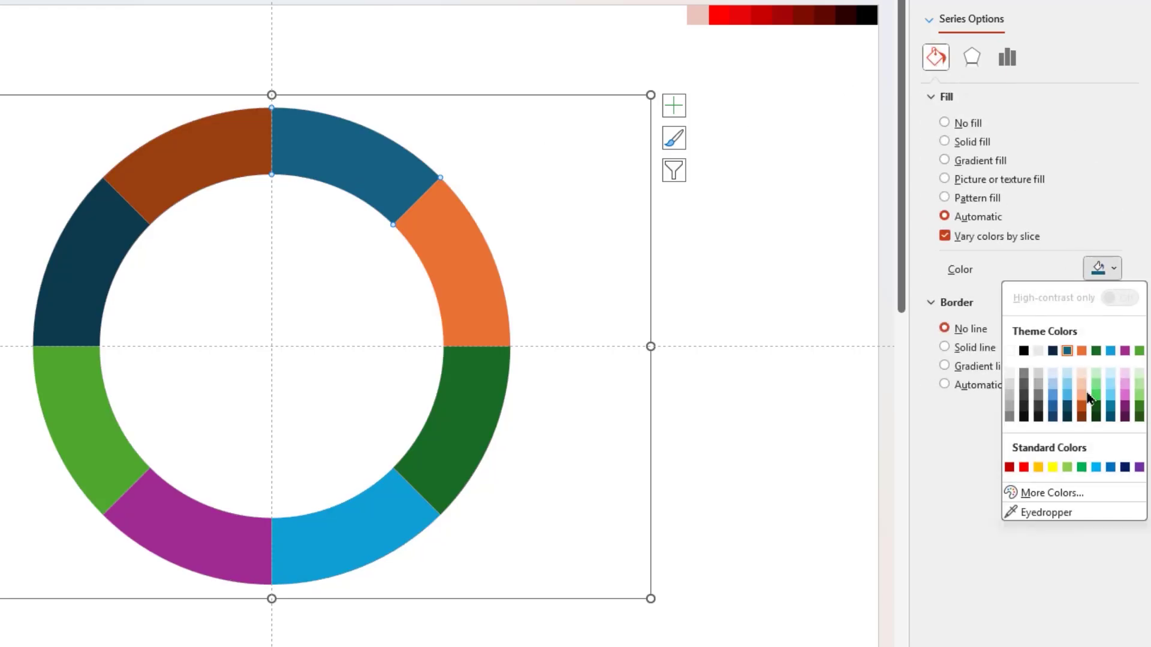
left_click(1043, 511)
left_click(863, 14)
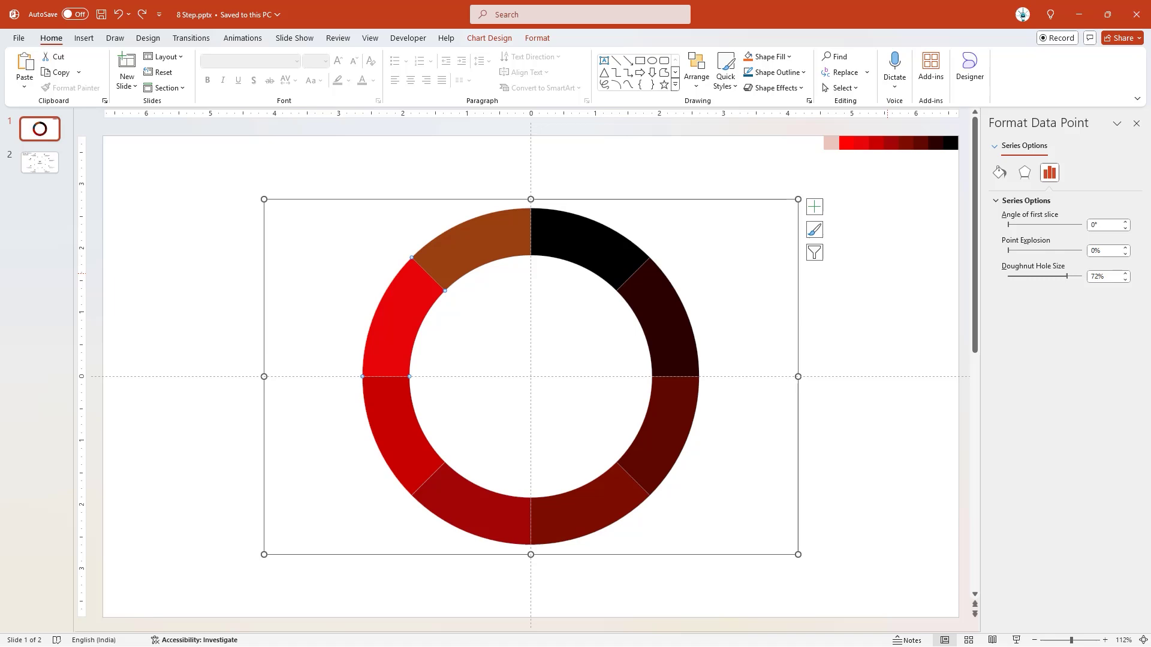
Step: Set the slide background to the pale pink swatch via the eyedropper
left_click(886, 282)
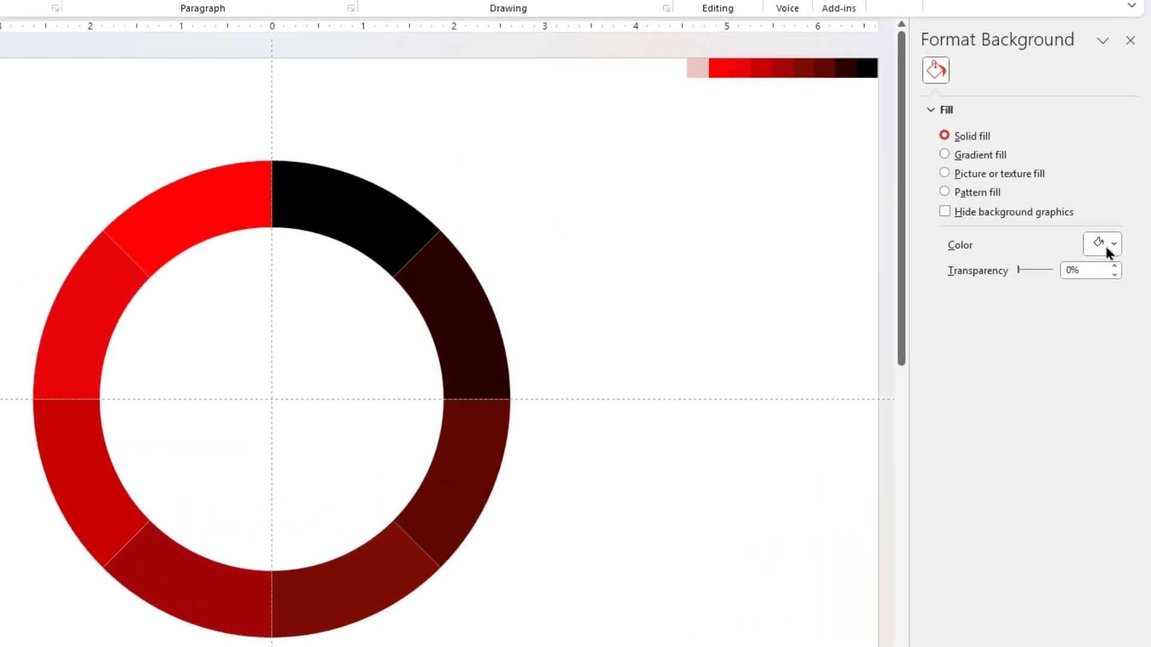
left_click(1117, 267)
left_click(1067, 490)
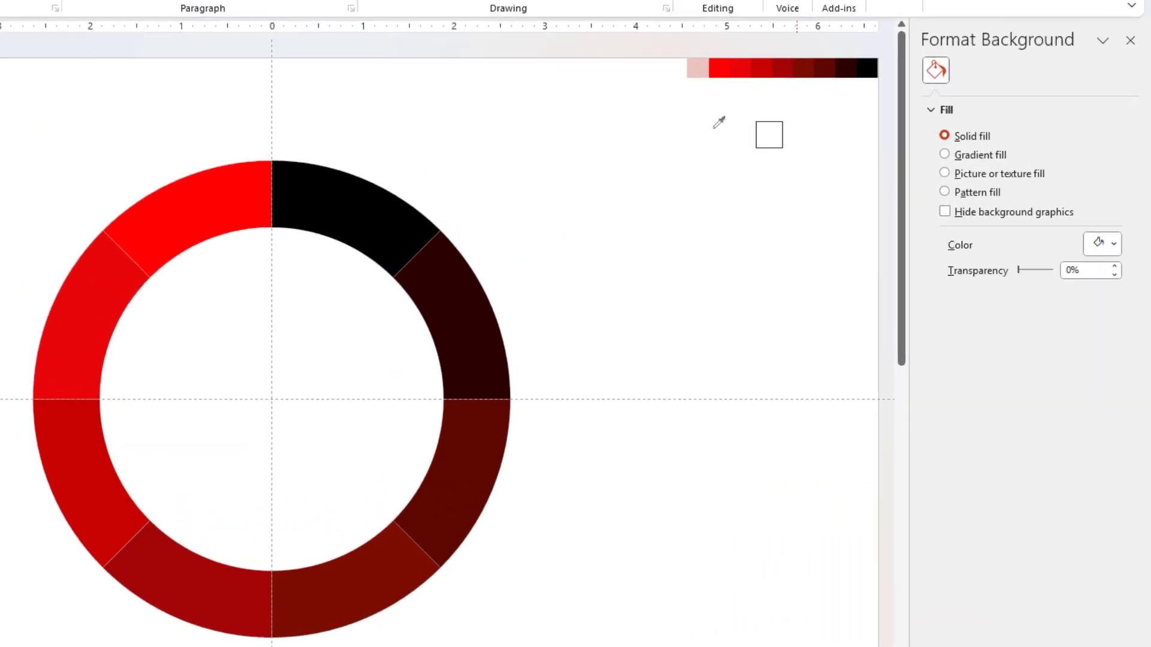
left_click(700, 65)
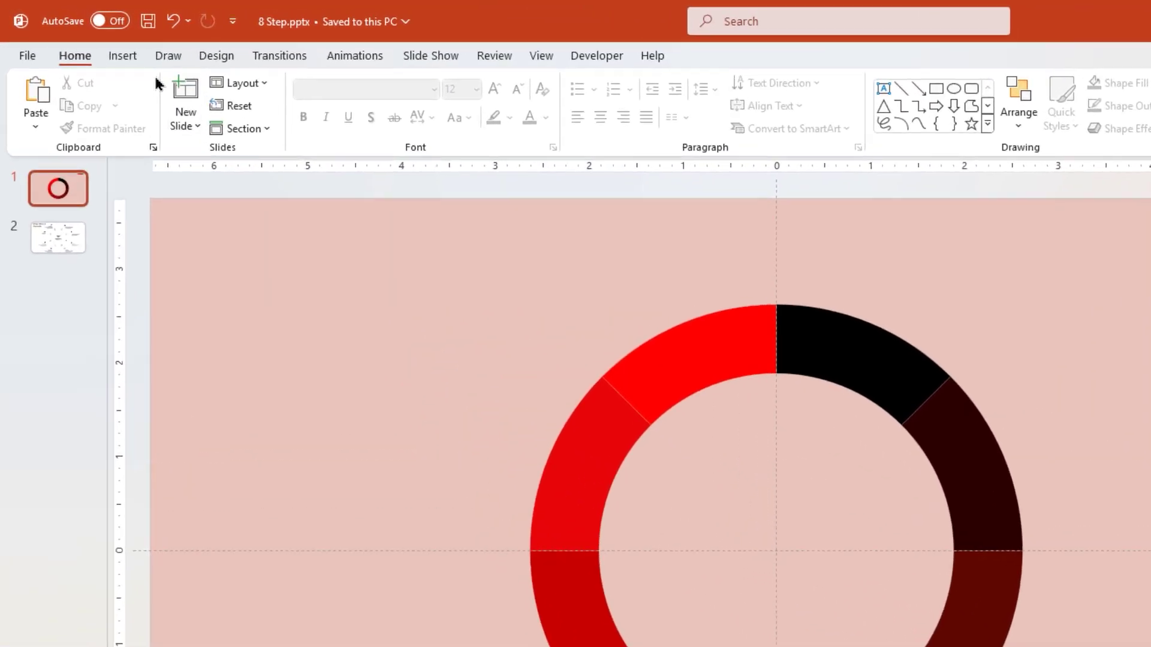
Step: Draw a straight line shape up from the ring's centre
left_click(83, 38)
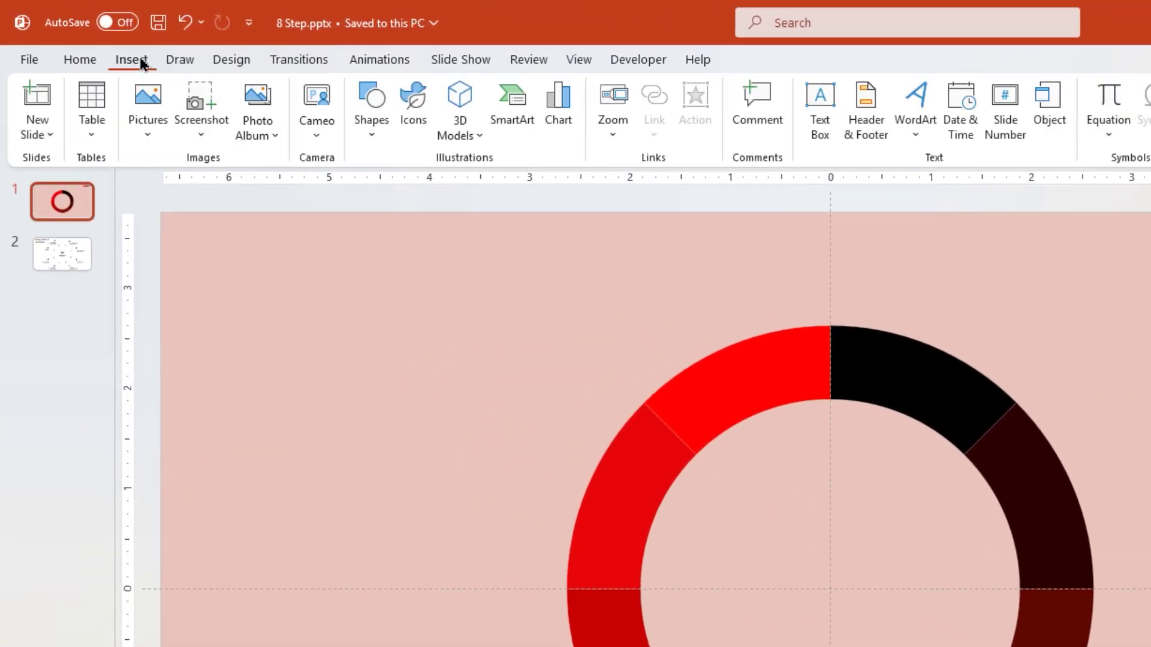
left_click(371, 117)
left_click(383, 186)
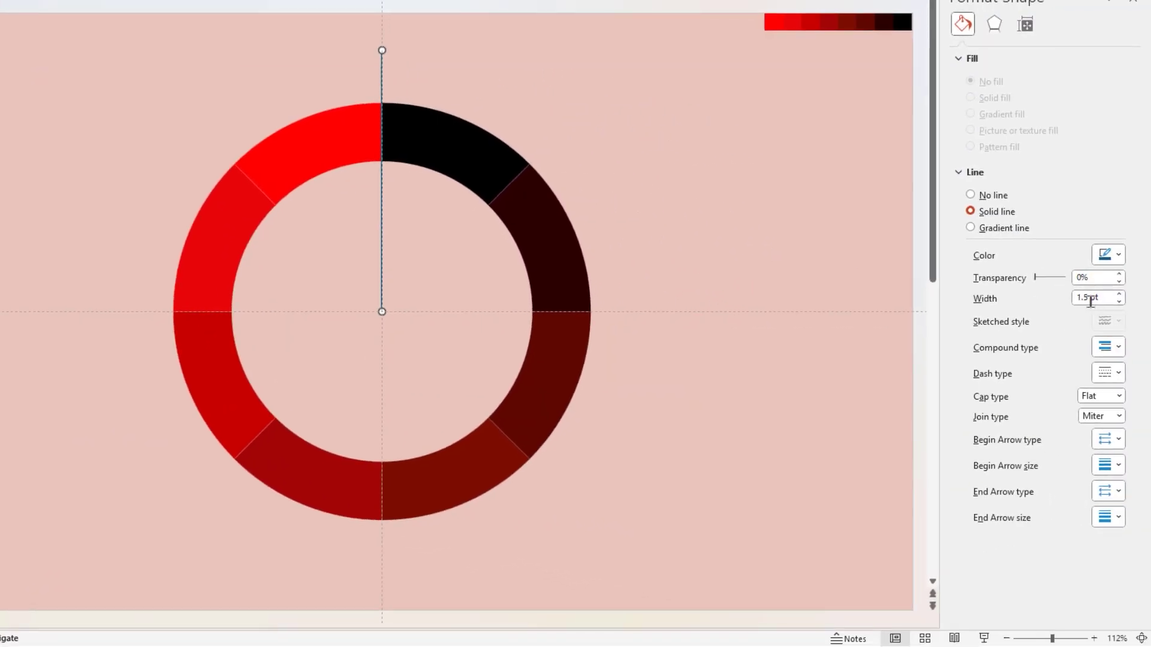
Step: Make the line black with a round oval dot at its end
left_click(1117, 259)
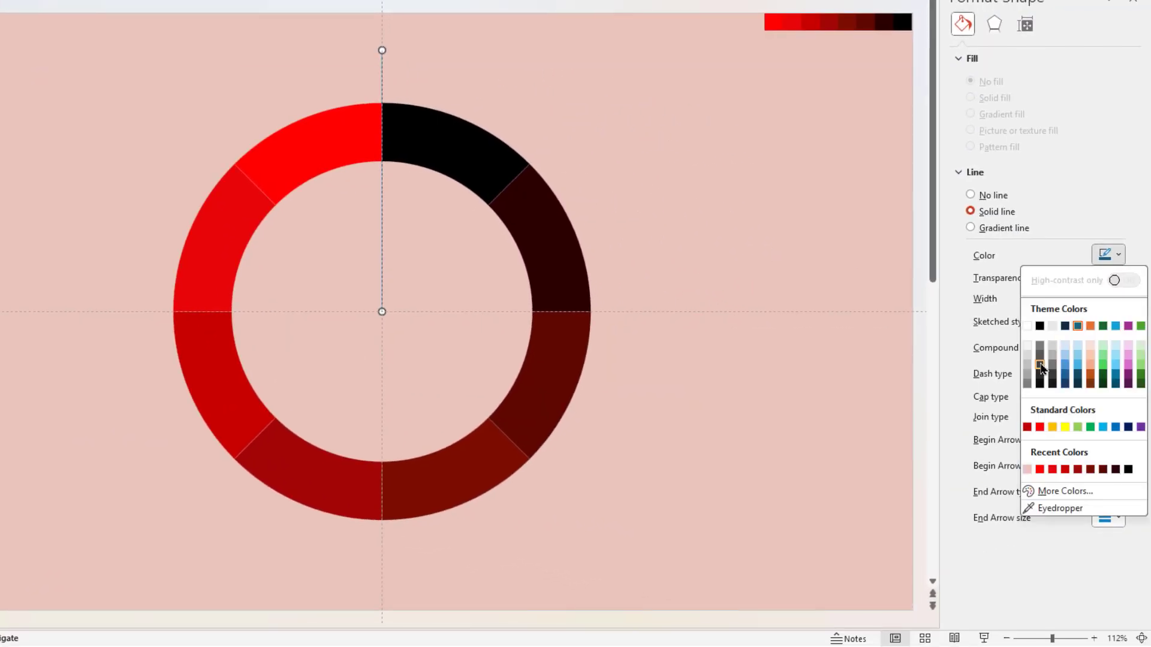
left_click(1043, 368)
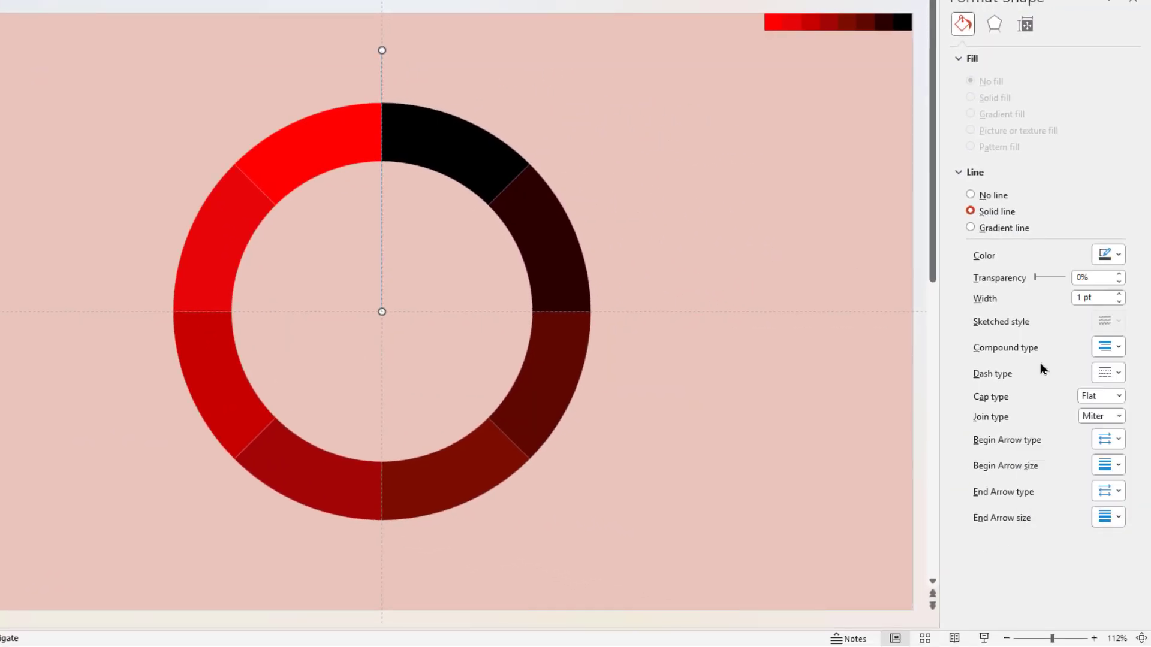
left_click(1120, 494)
left_click(1135, 540)
left_click(1025, 24)
left_click(1083, 143)
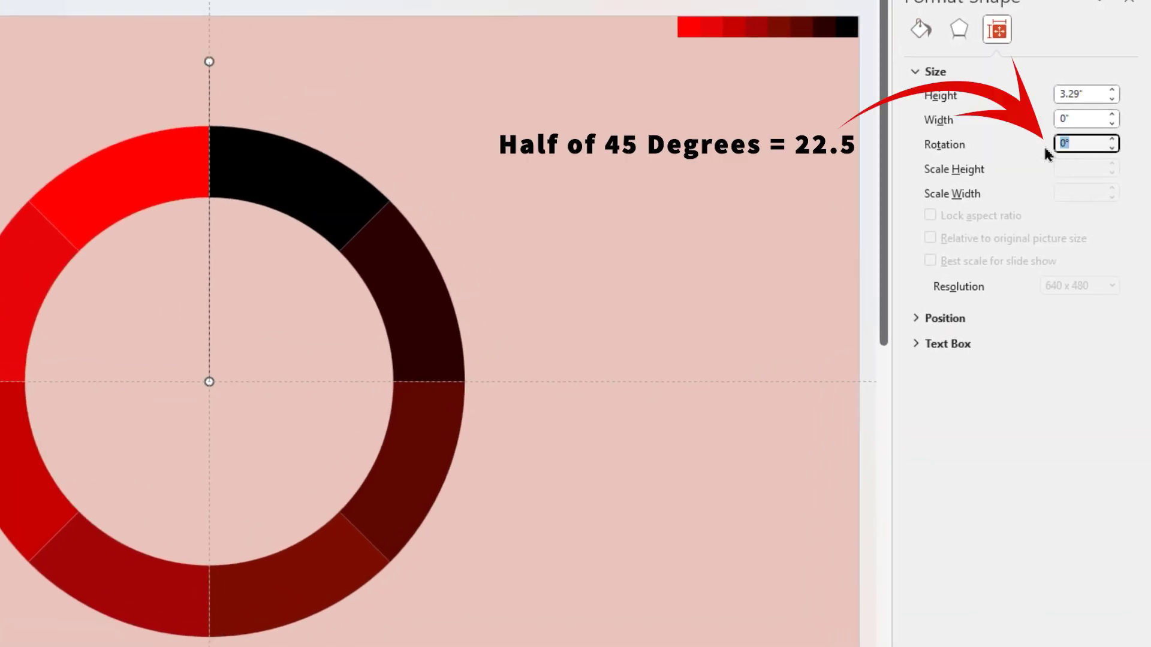
Step: Rotate the line 22.5° and its copy 67.5°, ends on the ring centre
key("Return")
left_click_drag(259, 93, 317, 104)
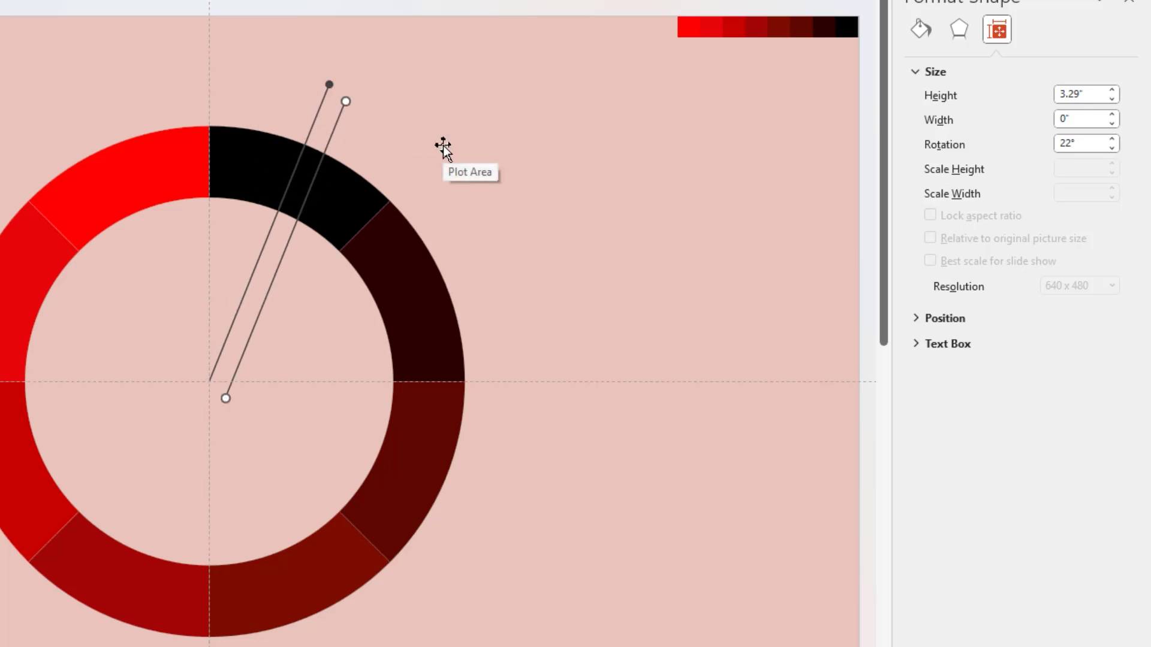
type("5")
key("Return")
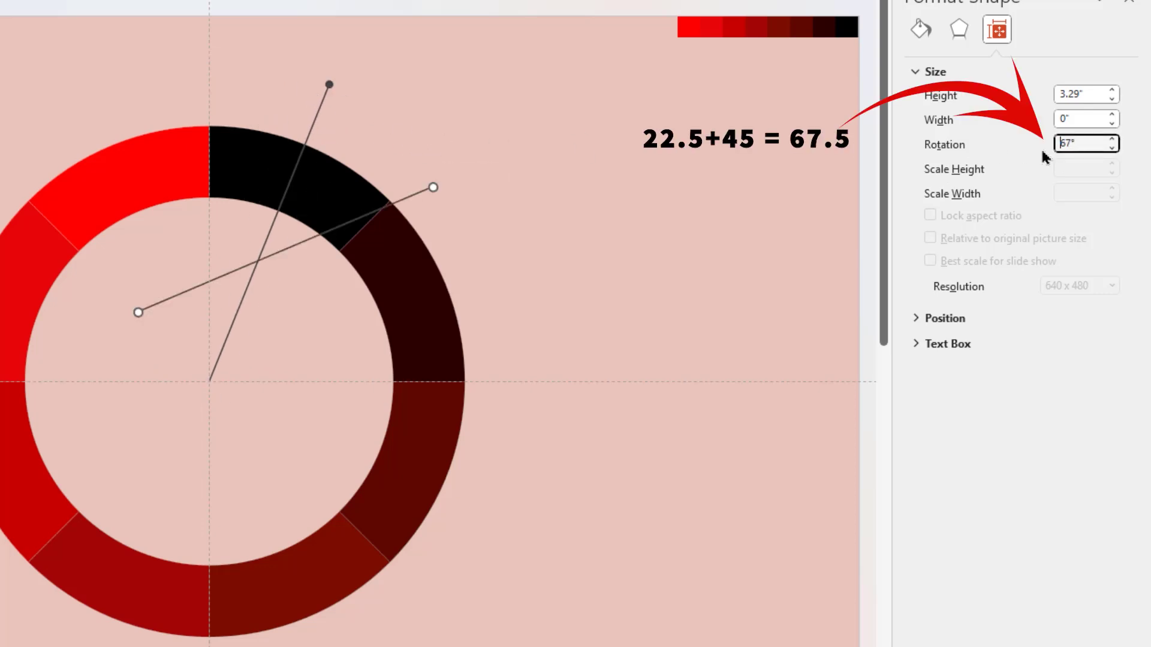
left_click_drag(416, 199, 490, 273)
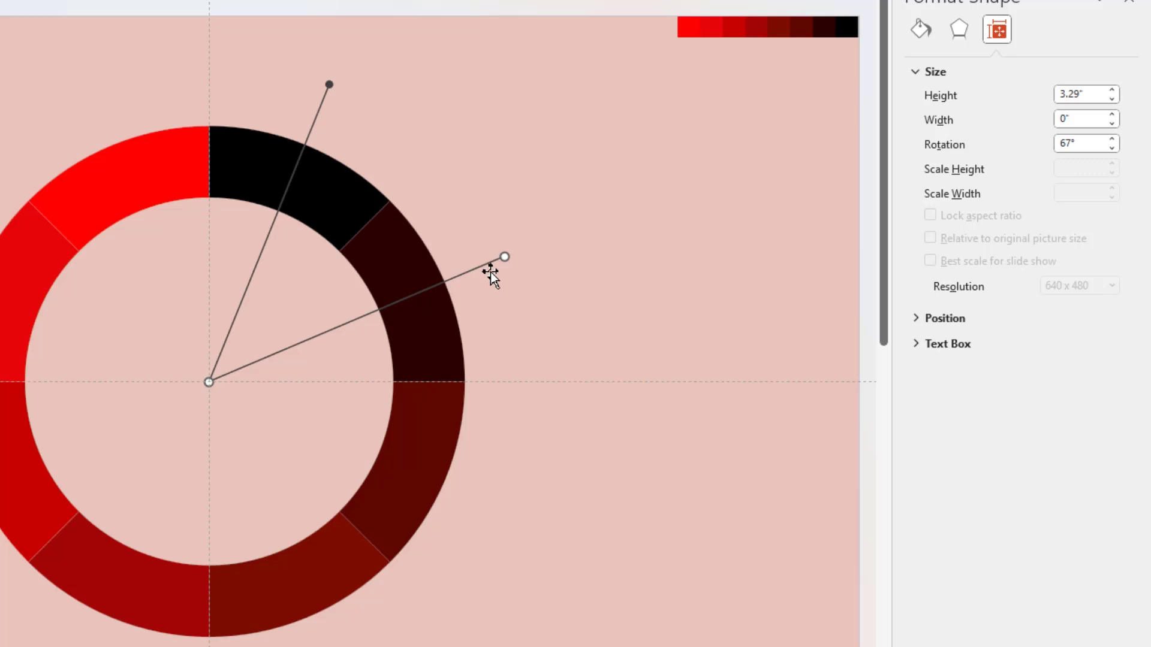
Step: Duplicate and flip the spokes to make eight evenly spaced dot-ended spokes
left_click(835, 99)
left_click(863, 190)
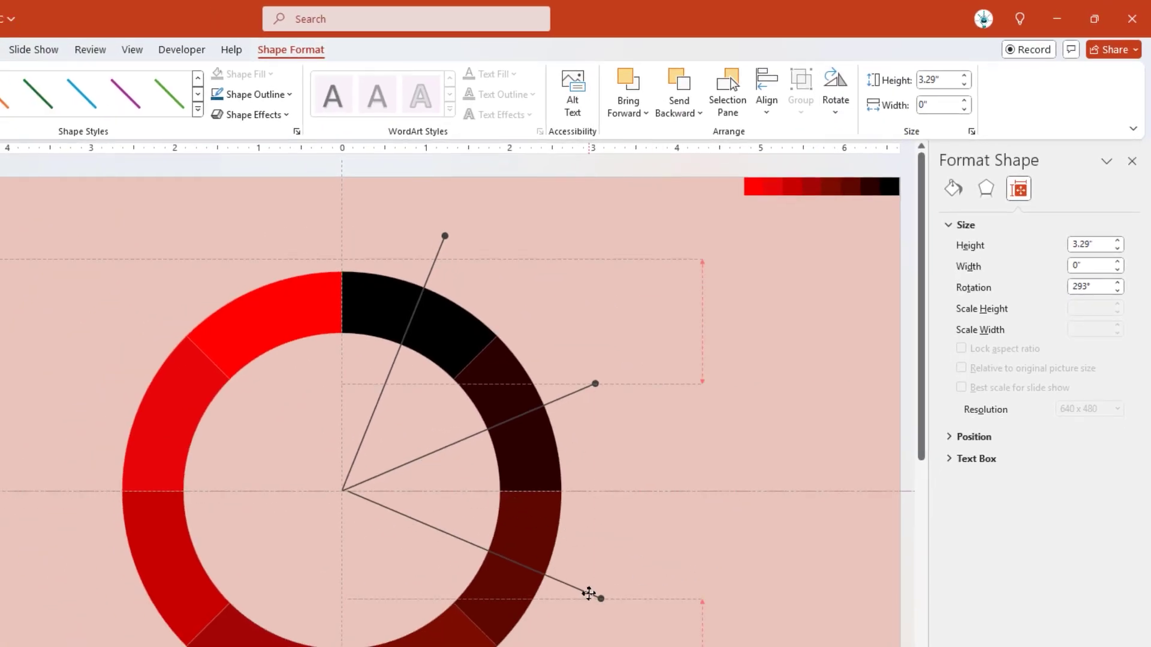
key("ctrl+d")
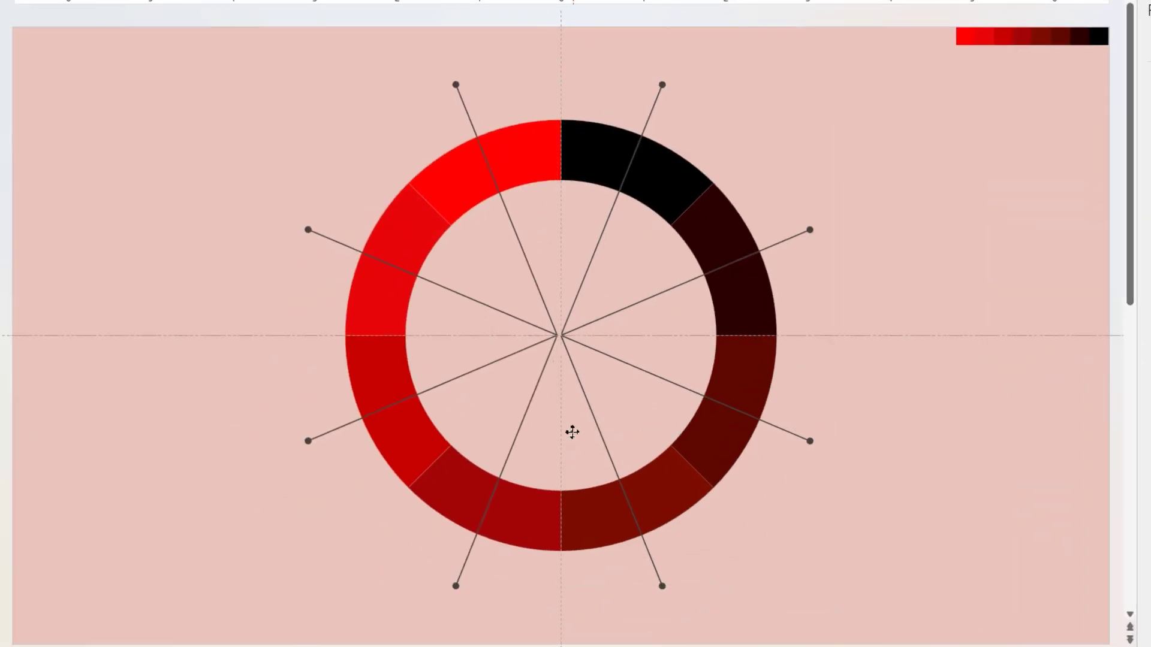
left_click(571, 432)
left_click(810, 439, "shift")
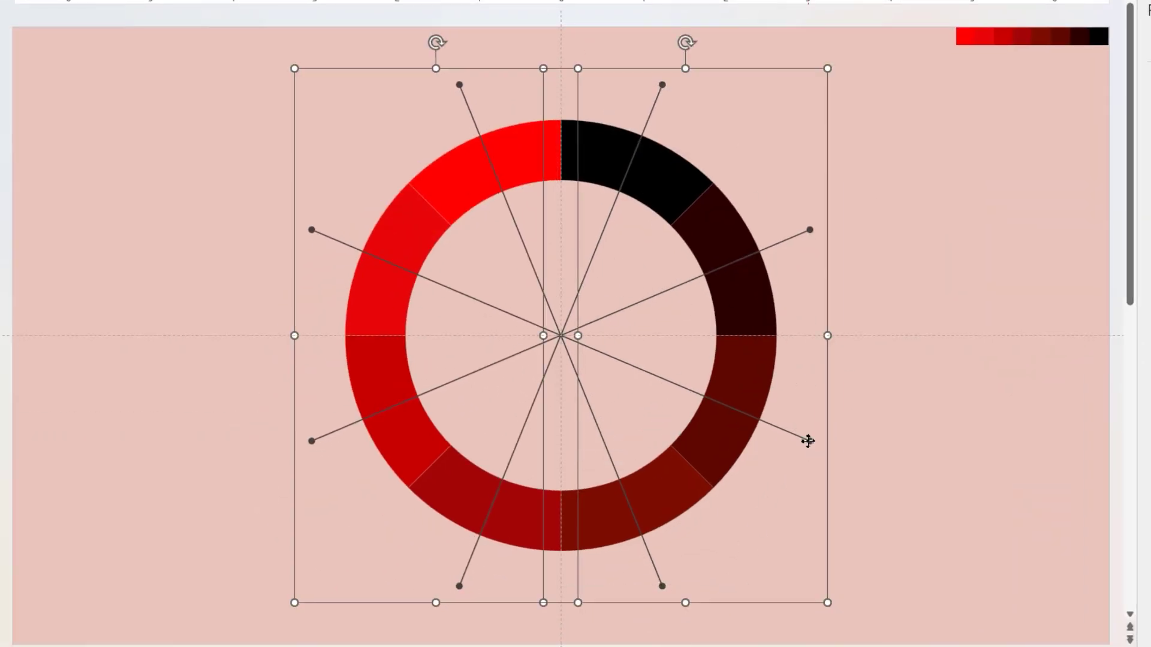
left_click(1031, 578)
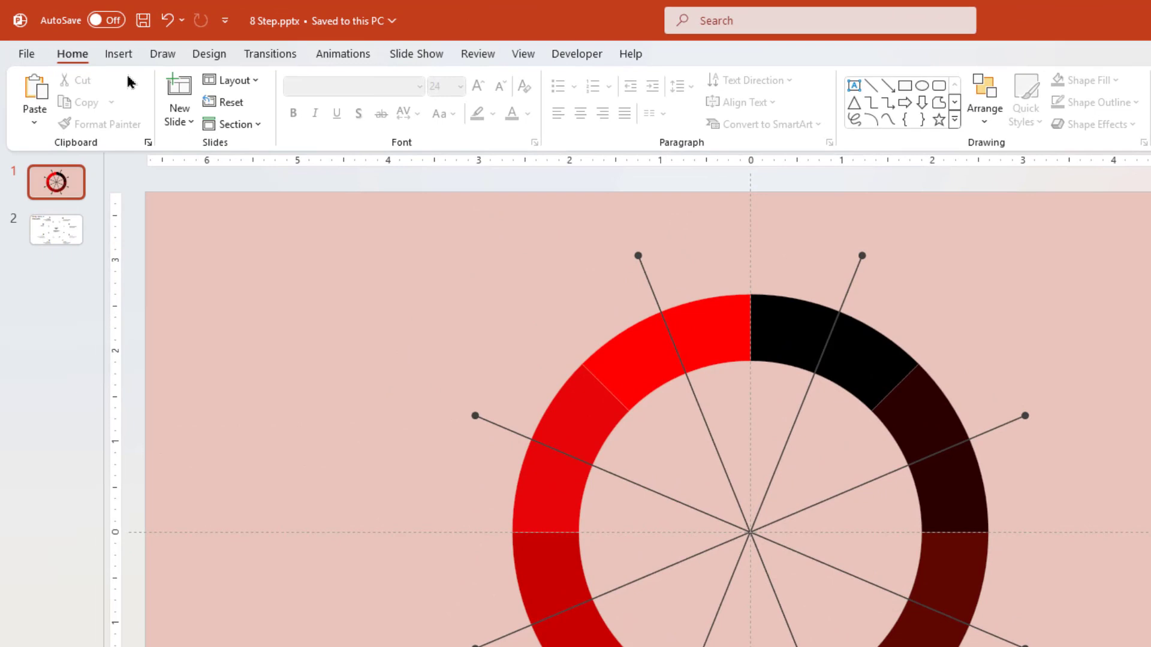
Step: Insert a Basic Cycle SmartArt diagram over the ring
left_click(84, 39)
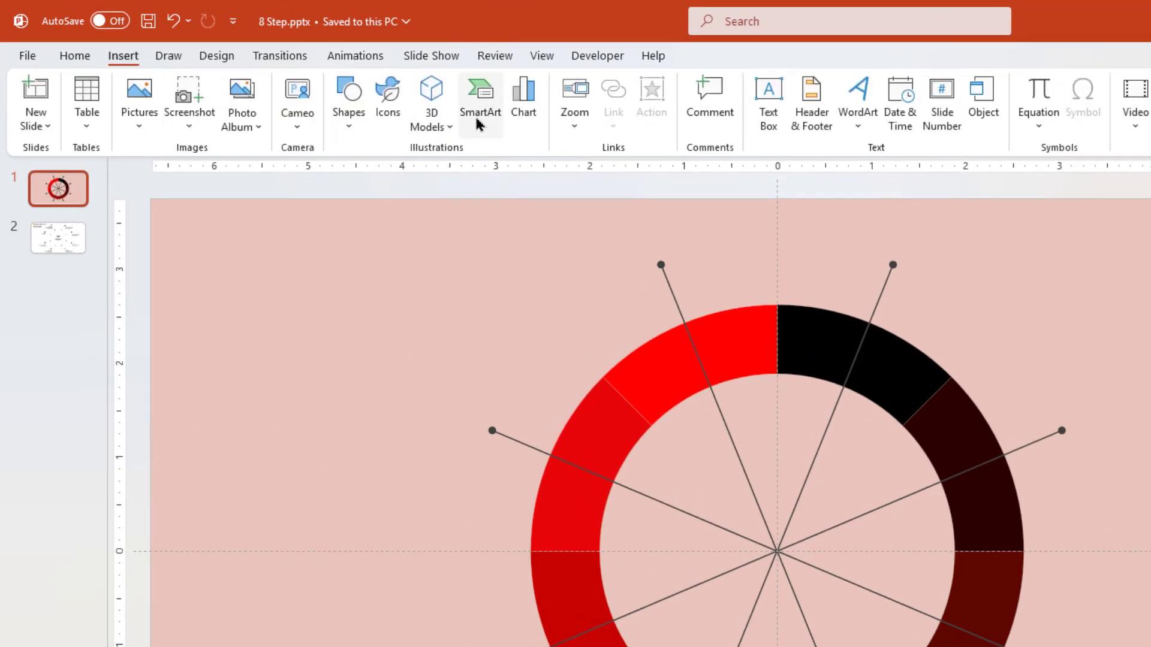
left_click(477, 111)
left_click(393, 223)
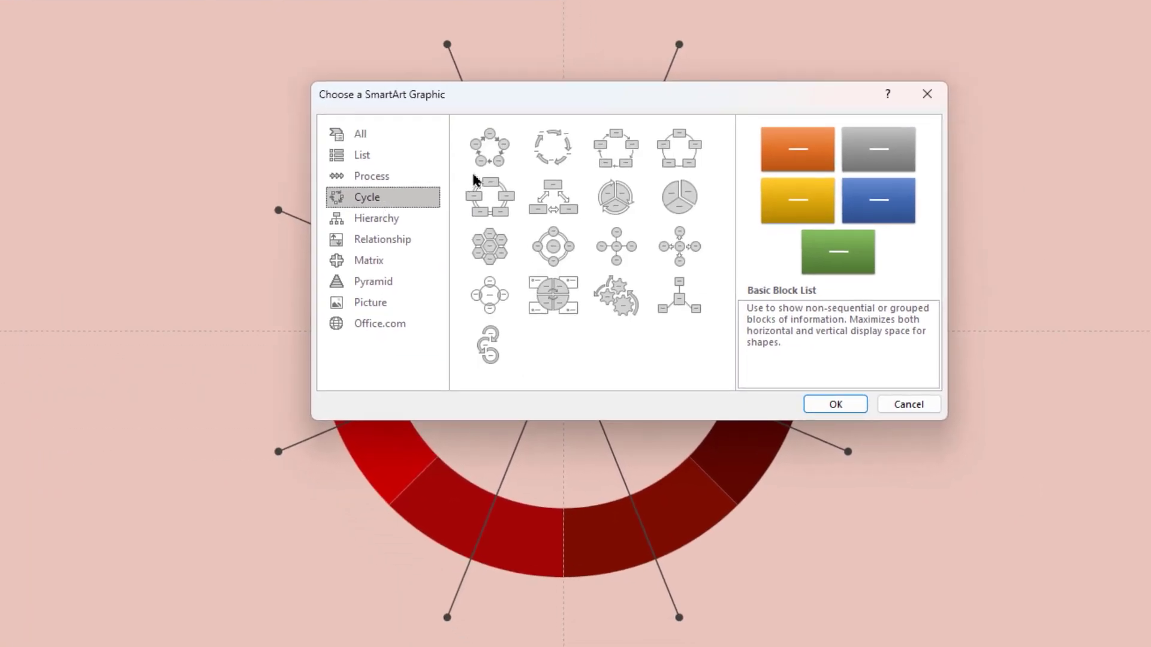
left_click(486, 162)
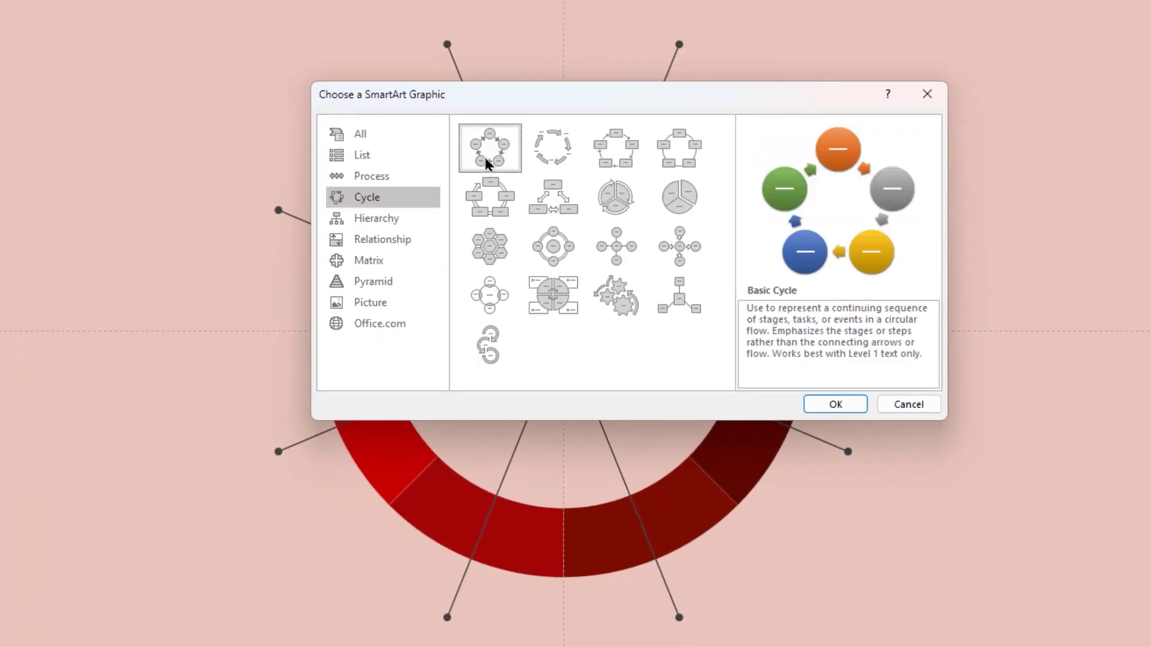
left_click(832, 407)
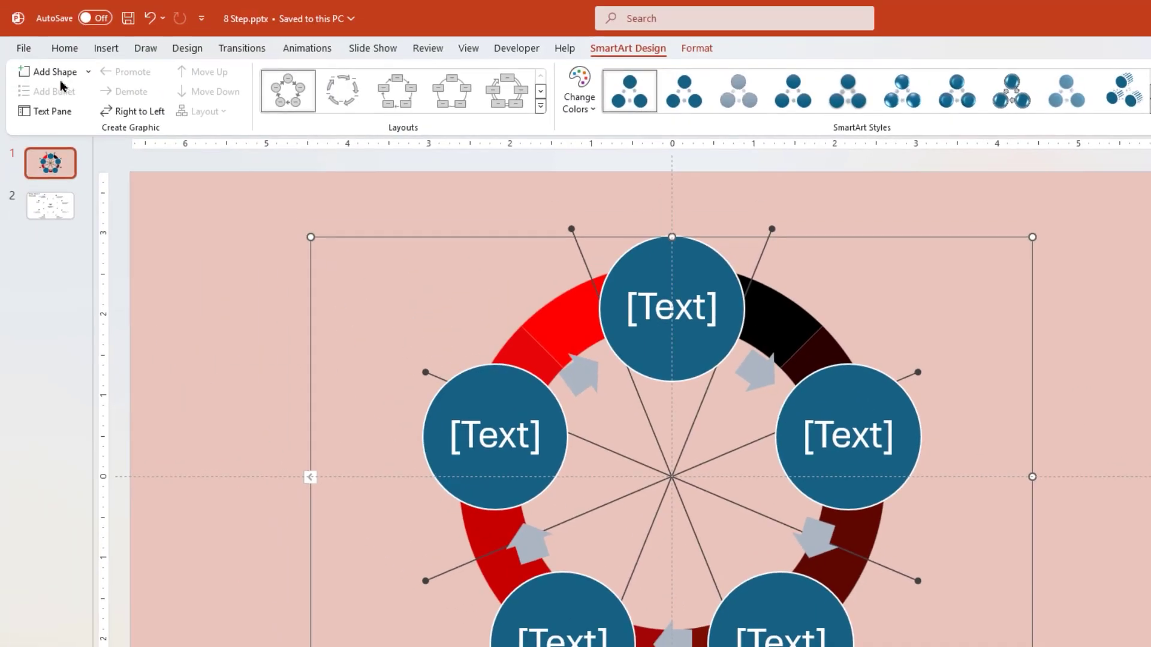
Step: Extend the cycle to eight circles, convert to shapes and rotate the group 22.5°
left_click(57, 73)
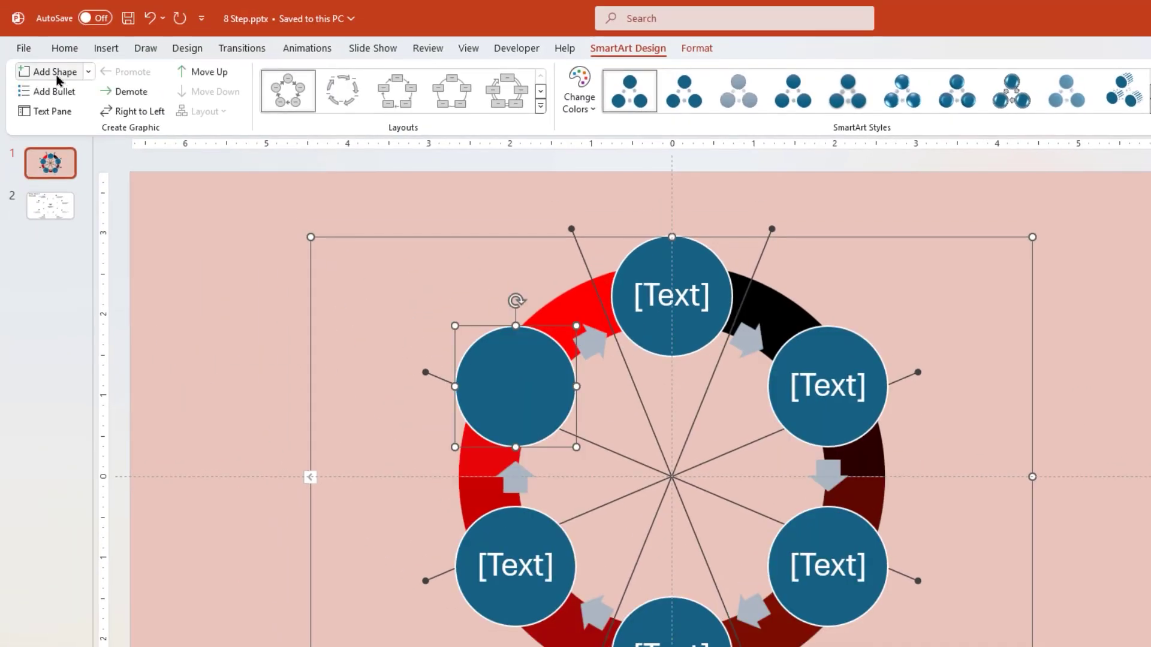
left_click(56, 77)
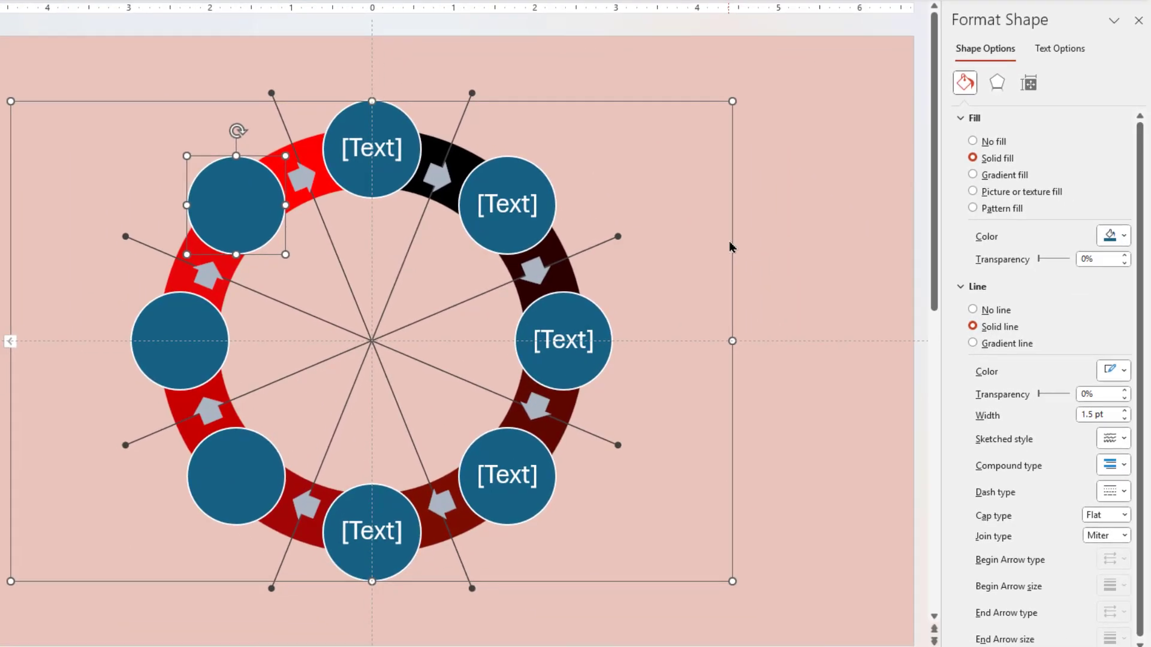
right_click(728, 206)
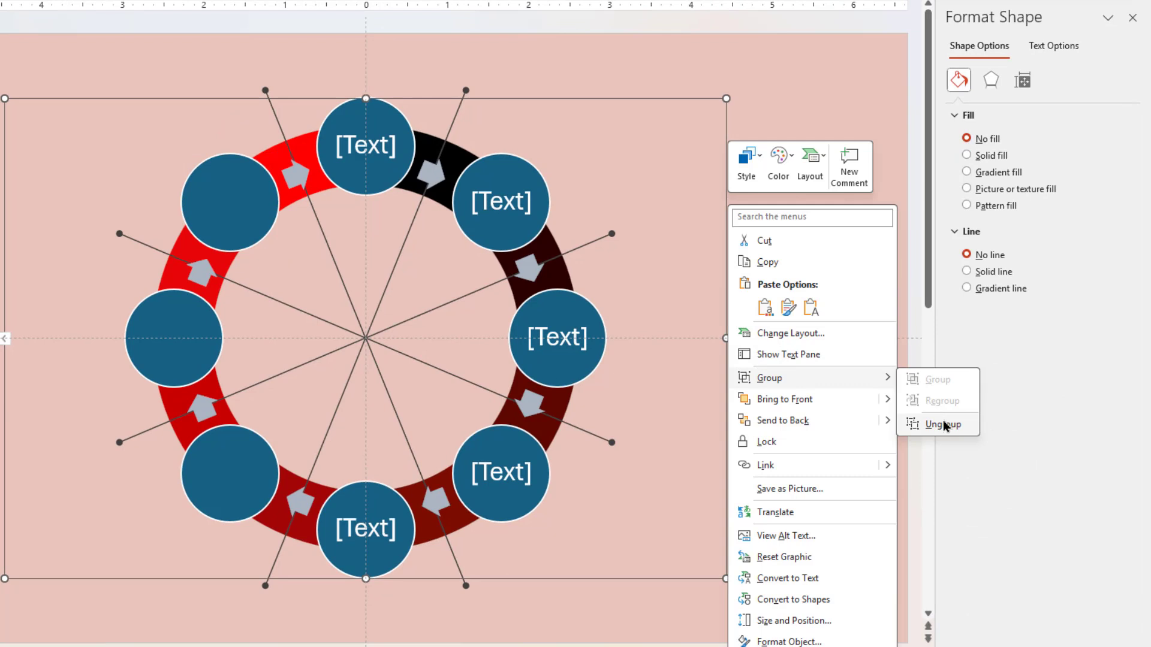
left_click(942, 425)
left_click(1022, 81)
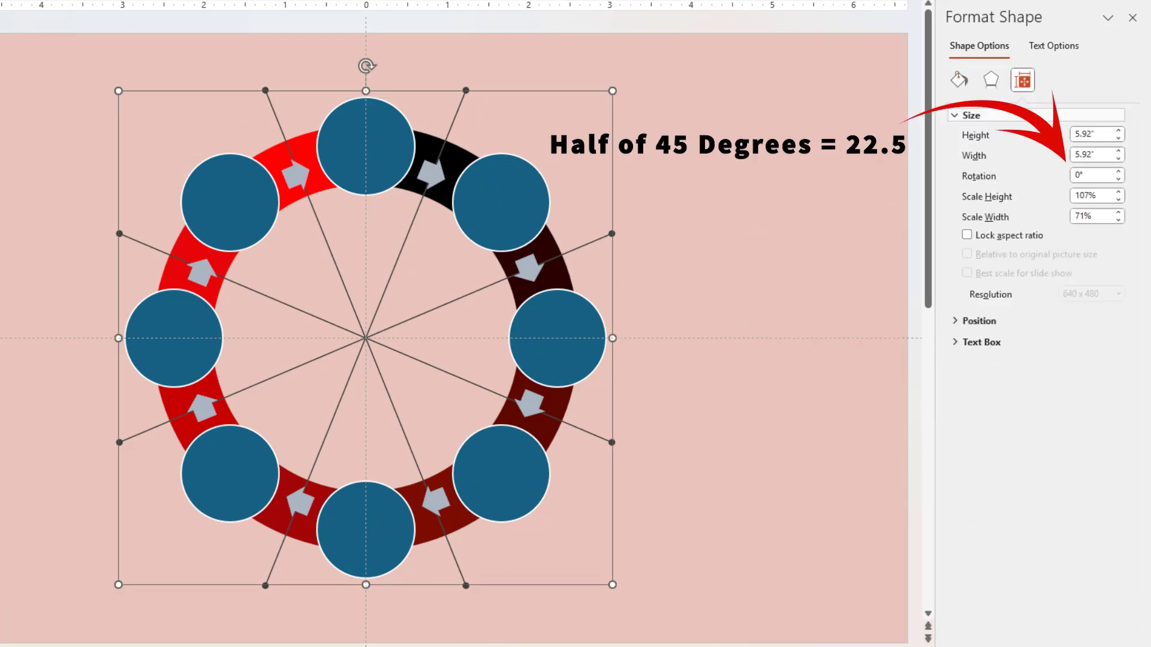
type("22.5")
key("Return")
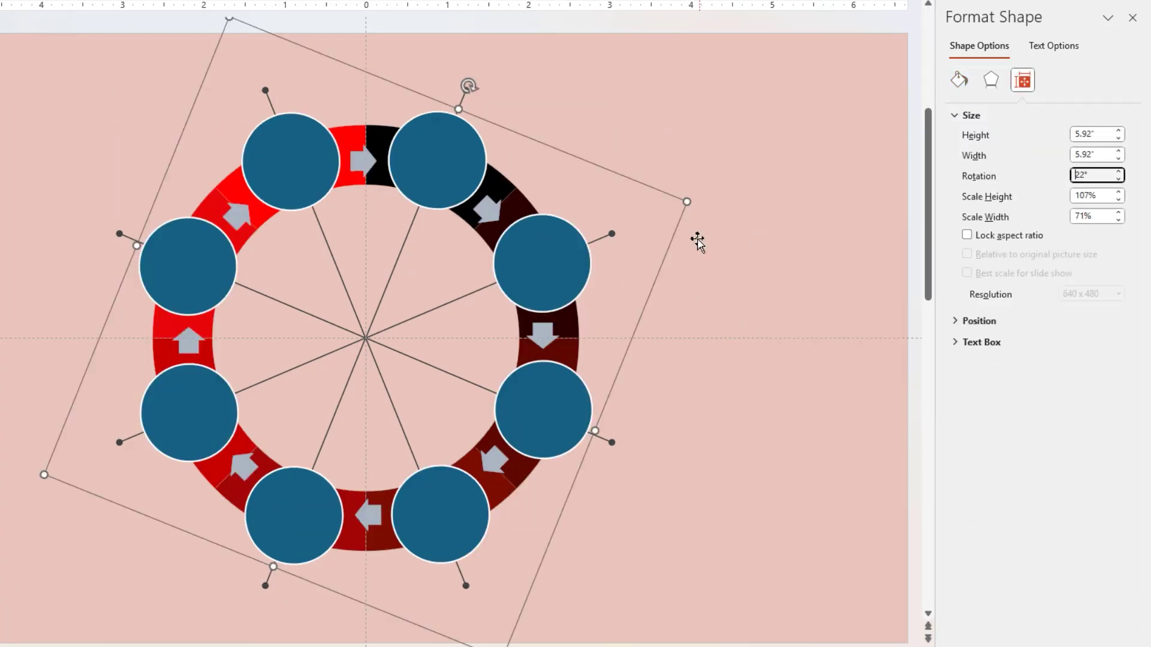
Step: Ungroup the converted diagram into separate shapes
left_click(666, 212)
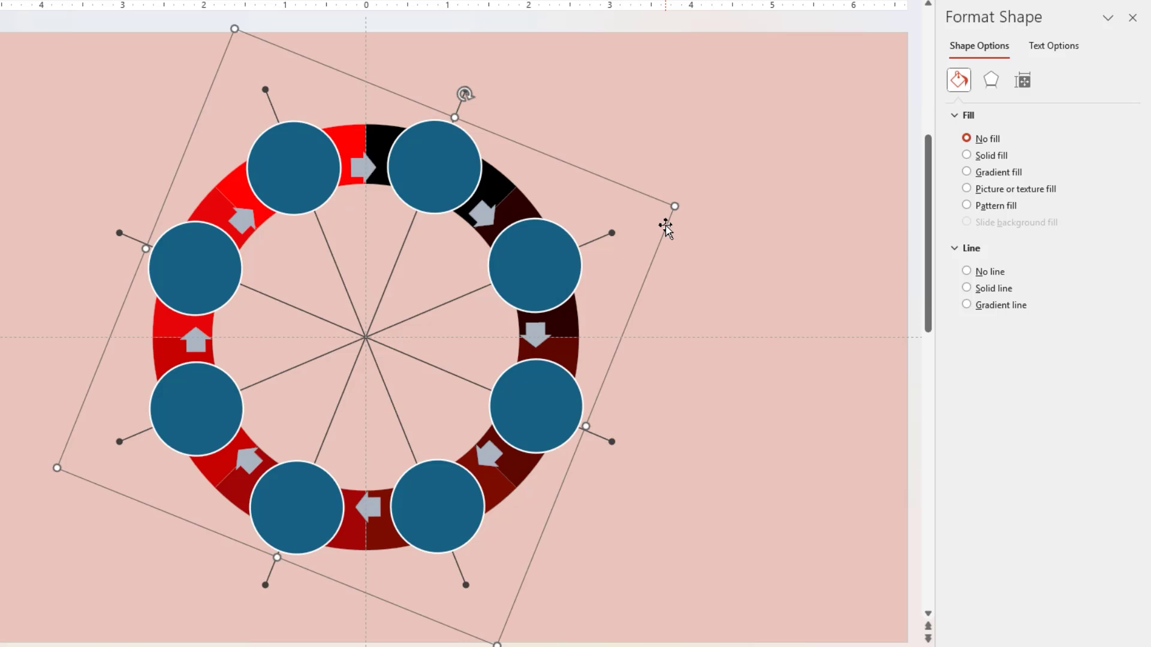
right_click(666, 229)
left_click(876, 399)
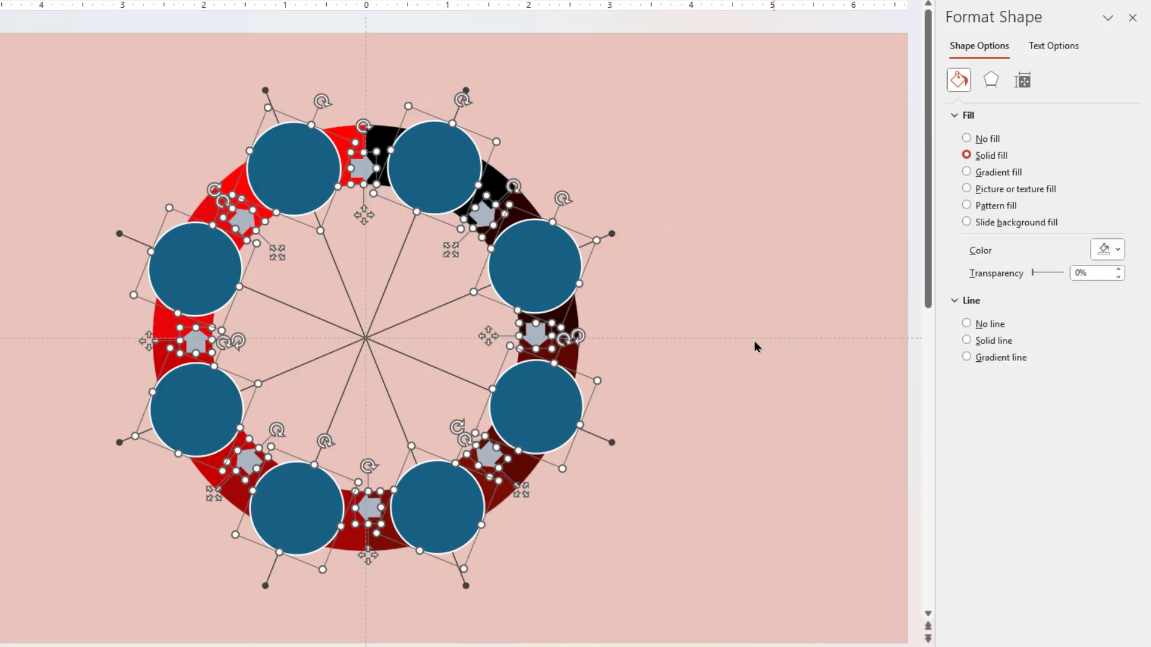
Step: Deselect the circles so only the arrows remain selected and delete them
left_click(535, 265, "shift")
left_click(537, 407, "shift")
left_click(437, 508, "shift")
left_click(298, 507, "shift")
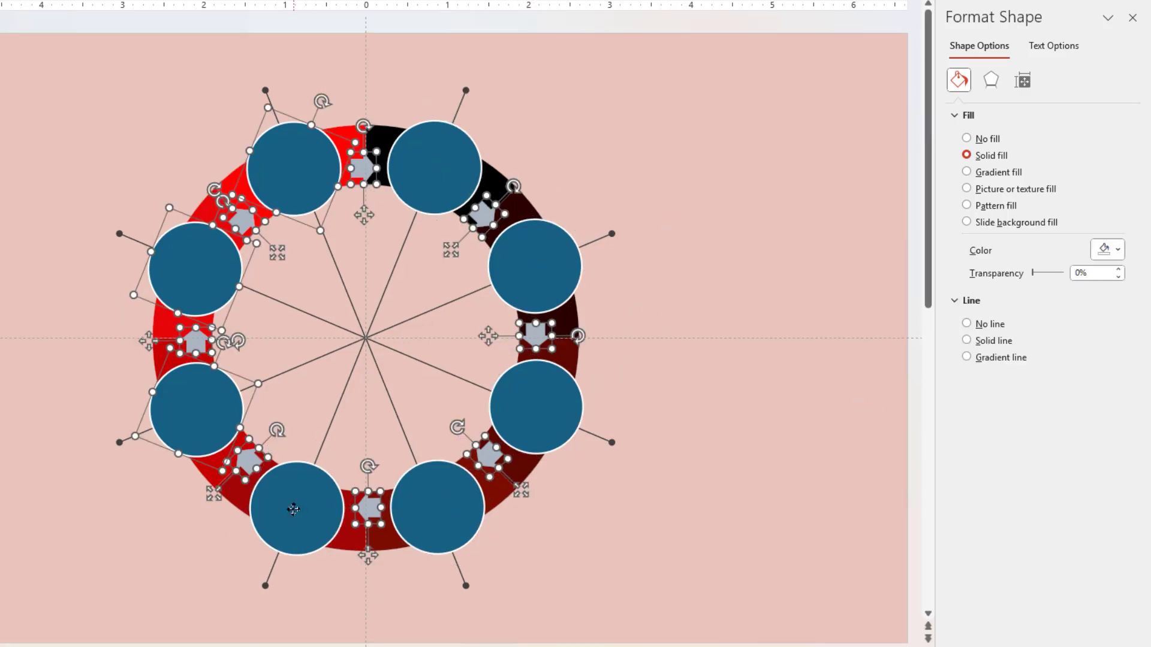
left_click(196, 409, "shift")
left_click(196, 270, "shift")
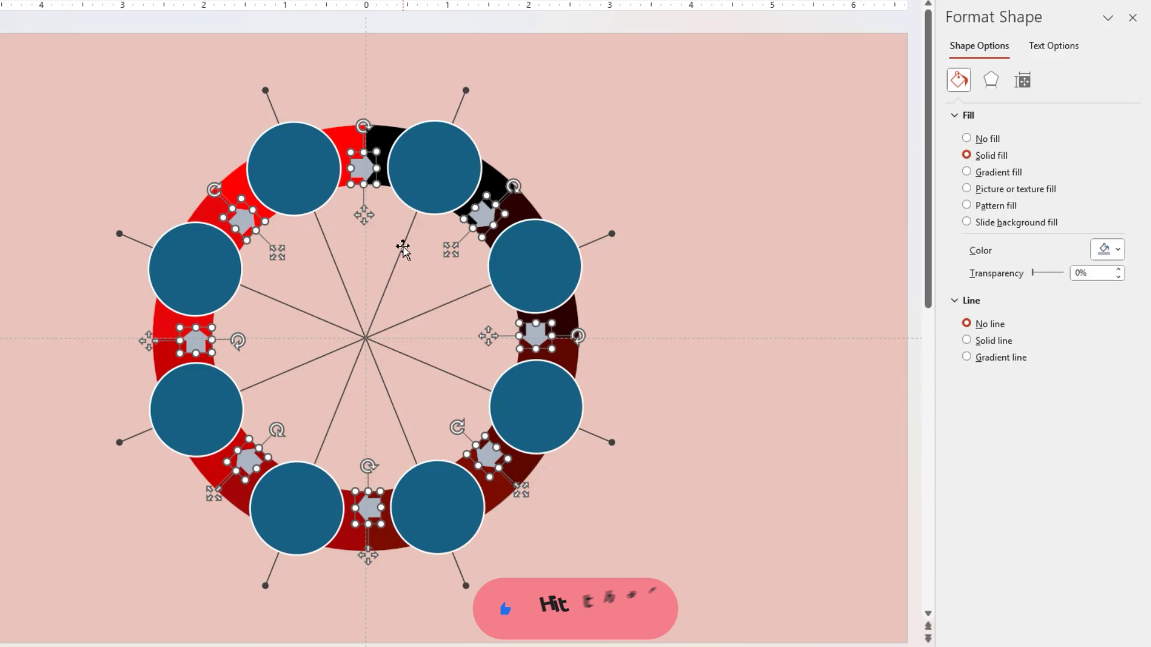
left_click(401, 249)
Step: Select all eight circles around the ring
left_click(426, 162)
left_click(542, 276, "shift")
left_click(537, 407, "shift")
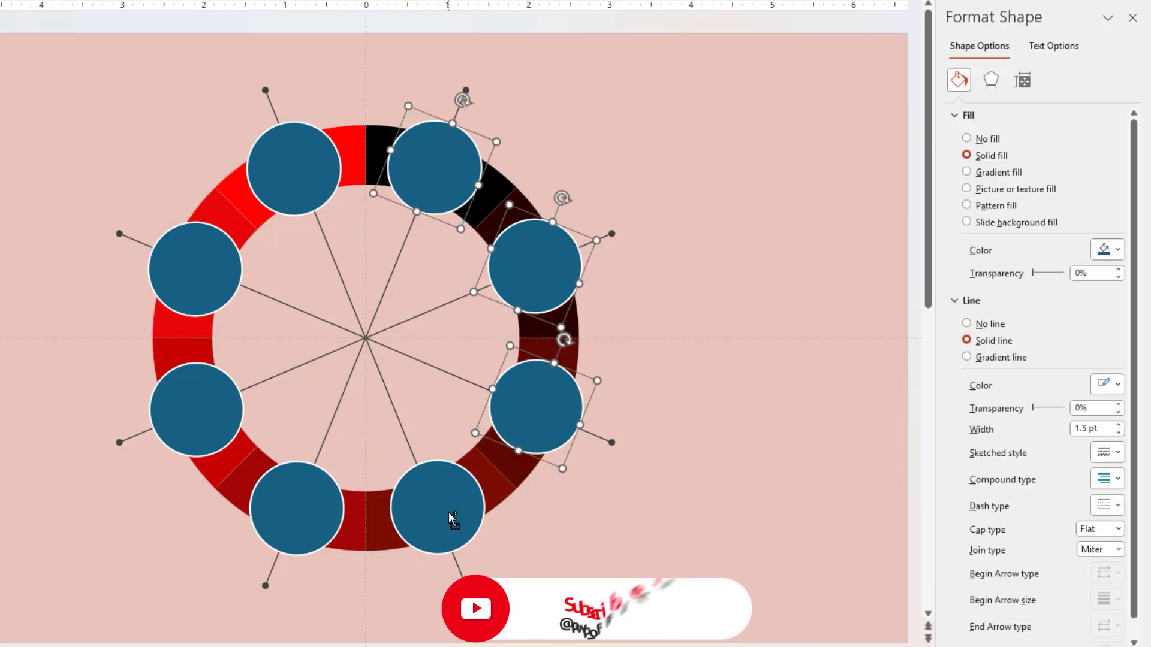
left_click(437, 508, "shift")
left_click(297, 508, "shift")
left_click(196, 409, "shift")
left_click(195, 270, "shift")
left_click(286, 172, "shift")
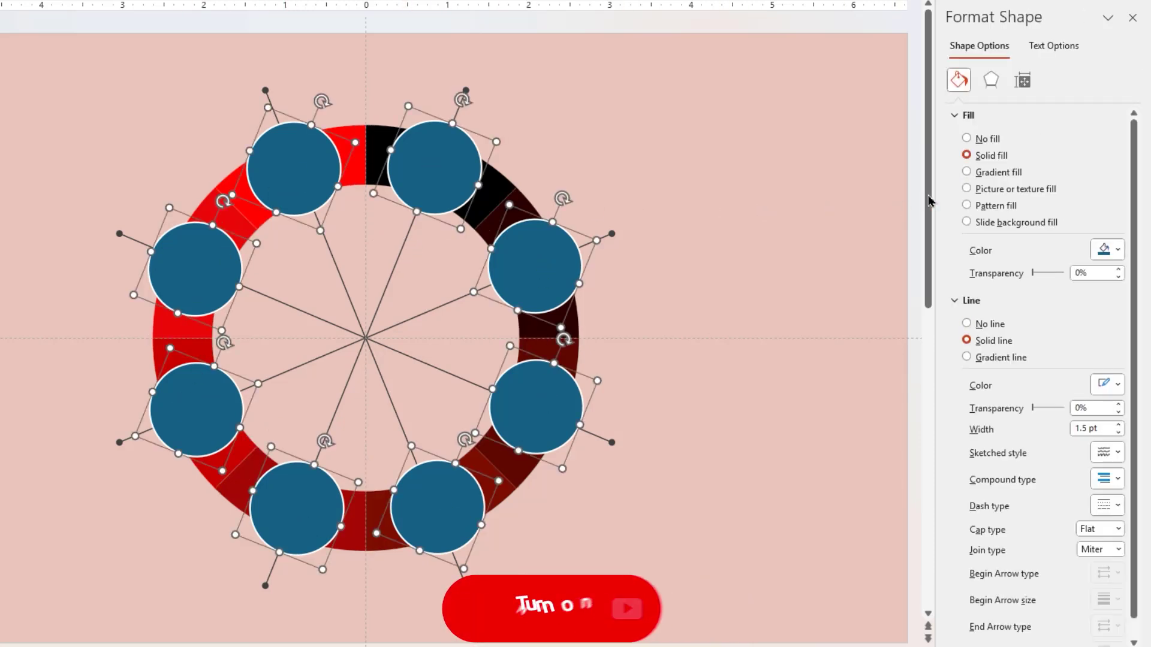
Step: Give the circles a 45° gradient fill with a white, fully transparent stop
left_click(968, 172)
left_click(1062, 357)
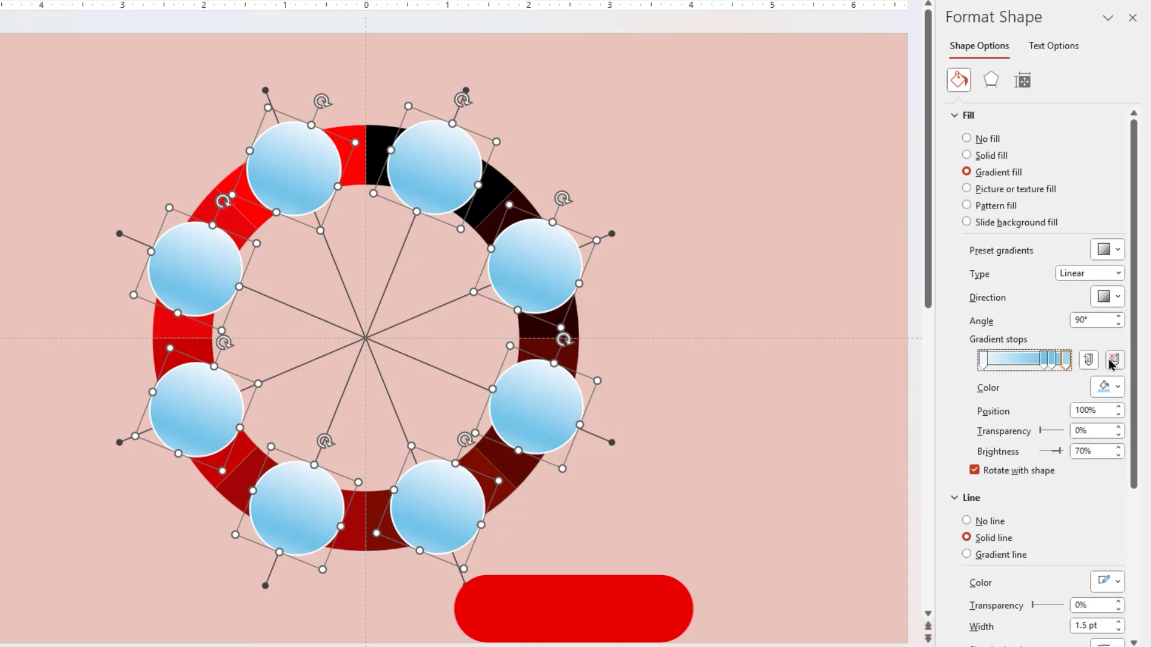
left_click(1113, 359)
left_click(1106, 297)
left_click(1004, 326)
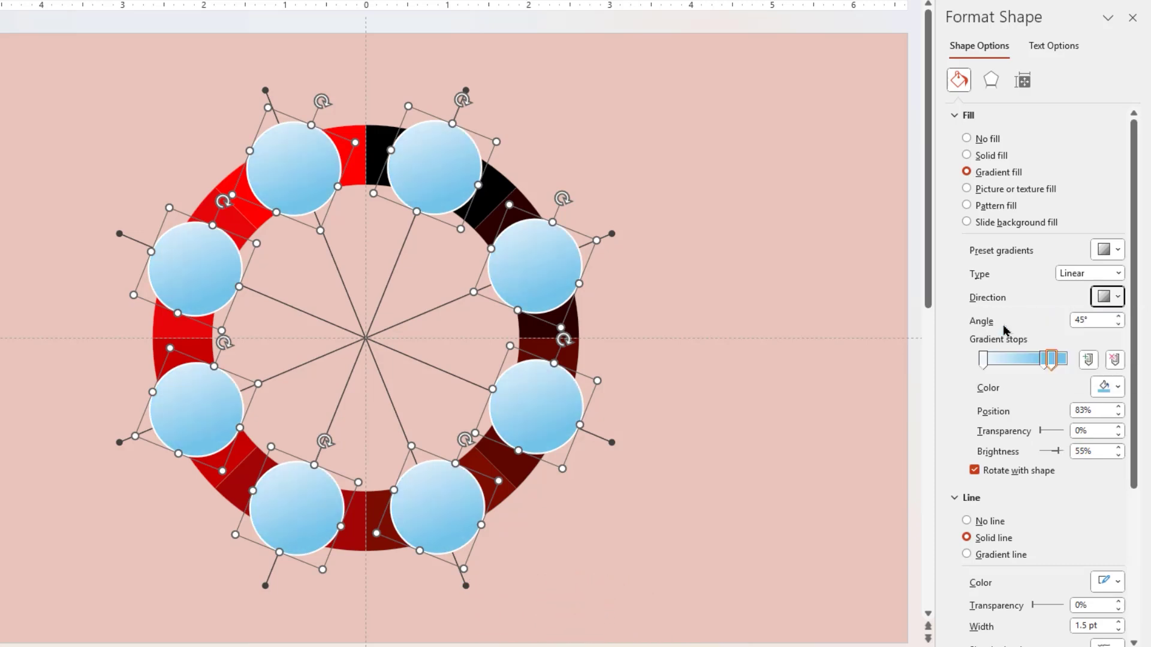
left_click(1110, 387)
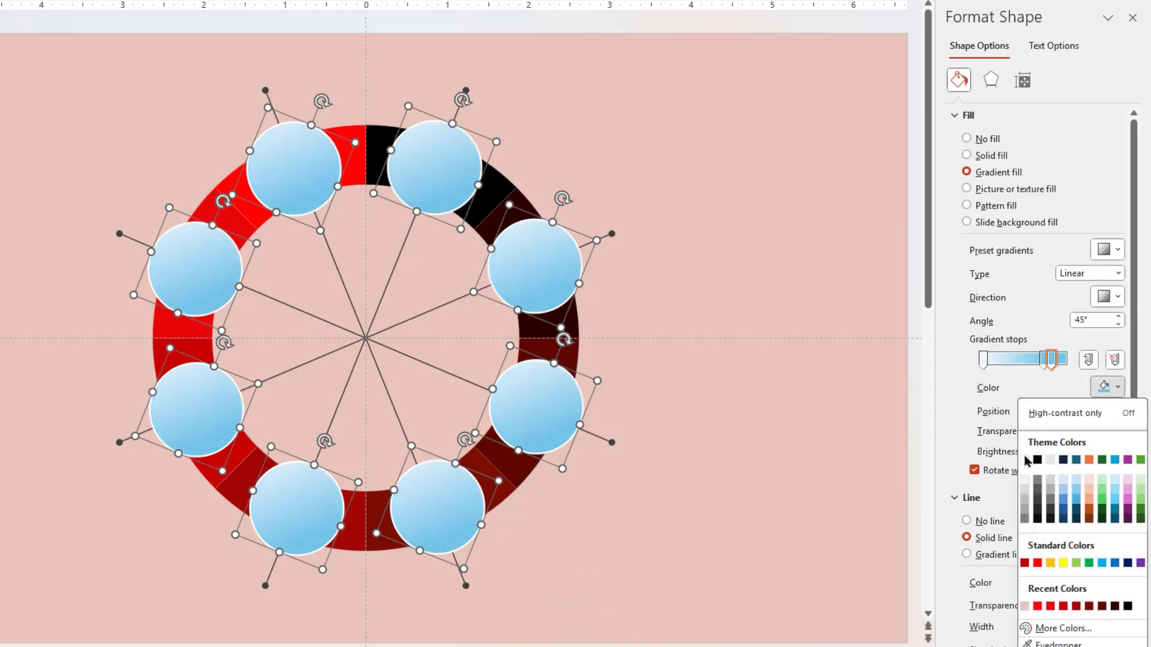
left_click(1026, 460)
left_click_drag(1059, 435, 1066, 431)
Step: Make the 74% stop white and transparent, add a start stop, and remove the outline
left_click(1044, 359)
left_click(1110, 387)
left_click(1026, 461)
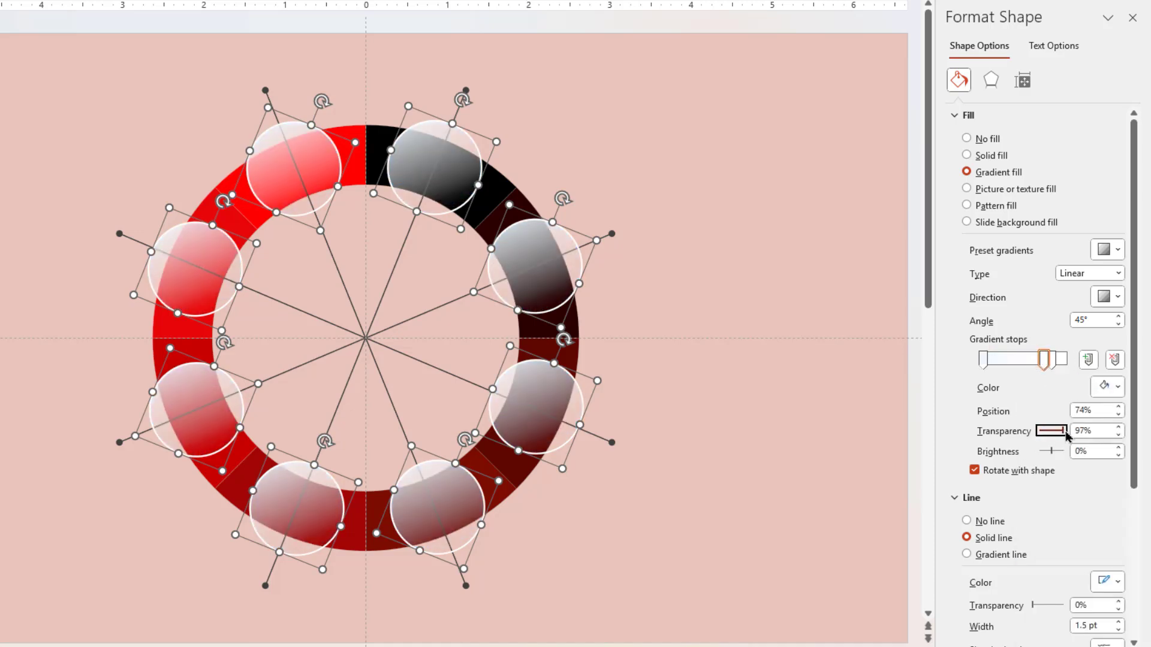
left_click_drag(984, 359, 990, 362)
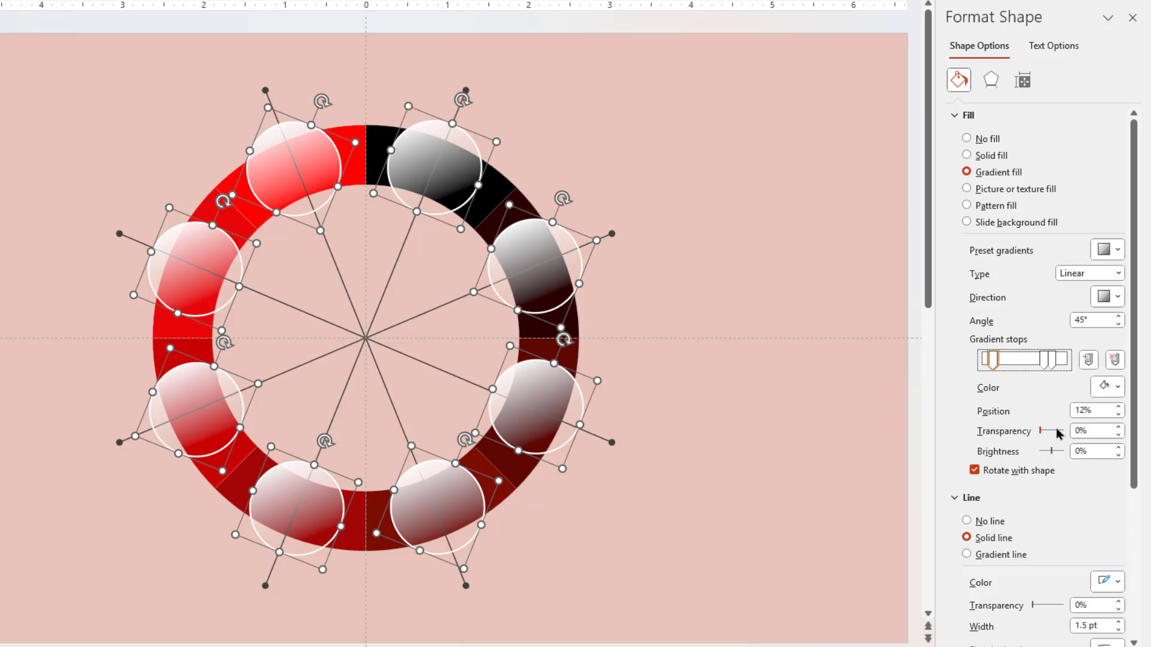
left_click(967, 522)
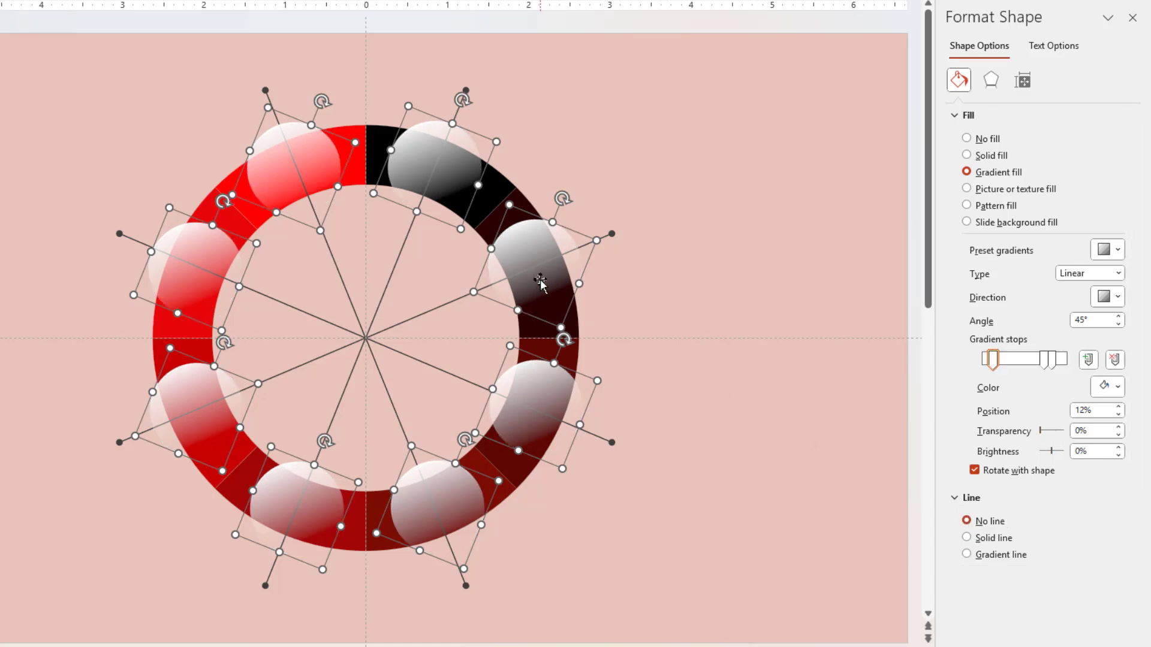
Step: Shrink the duplicated circles and give them a white-to-light-grey gradient fill
mouse_move(540, 280)
left_mouse_down()
mouse_move(558, 319)
mouse_move(551, 306)
left_mouse_up()
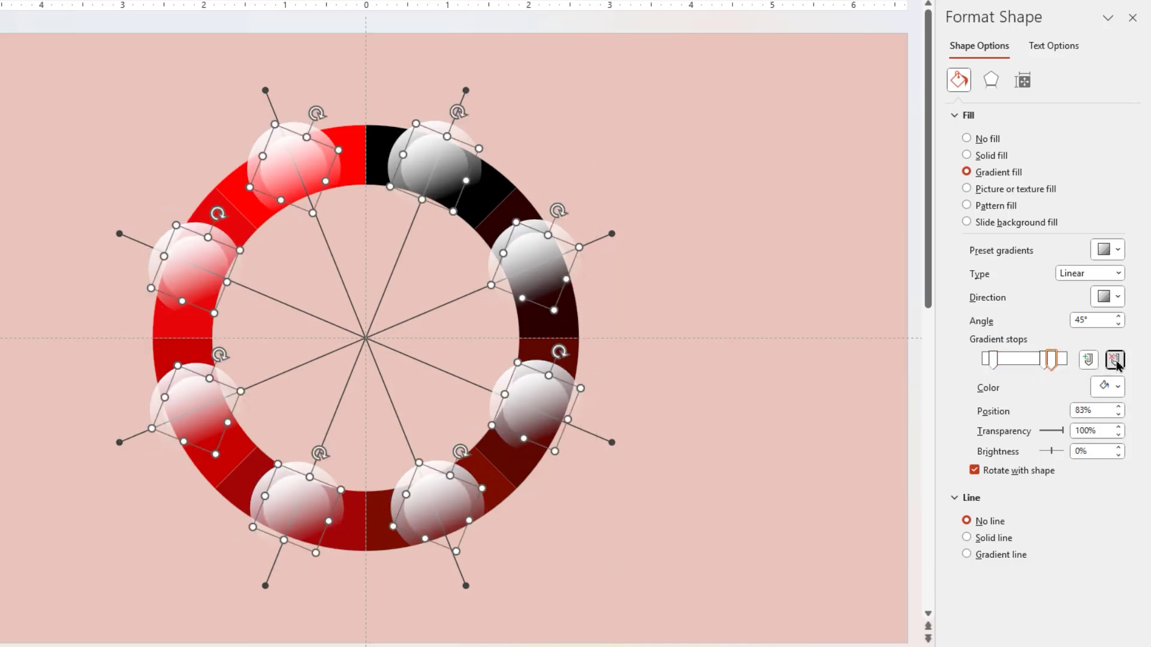
left_click(1107, 386)
left_click(1025, 483)
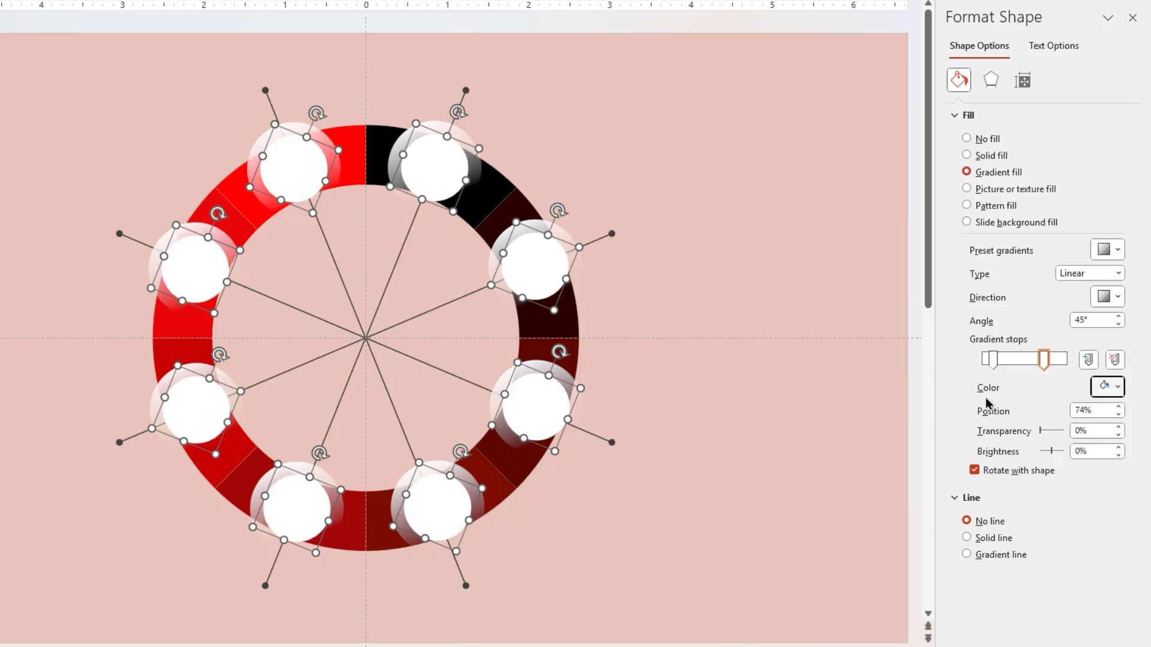
left_click(1120, 393)
left_click(1027, 486)
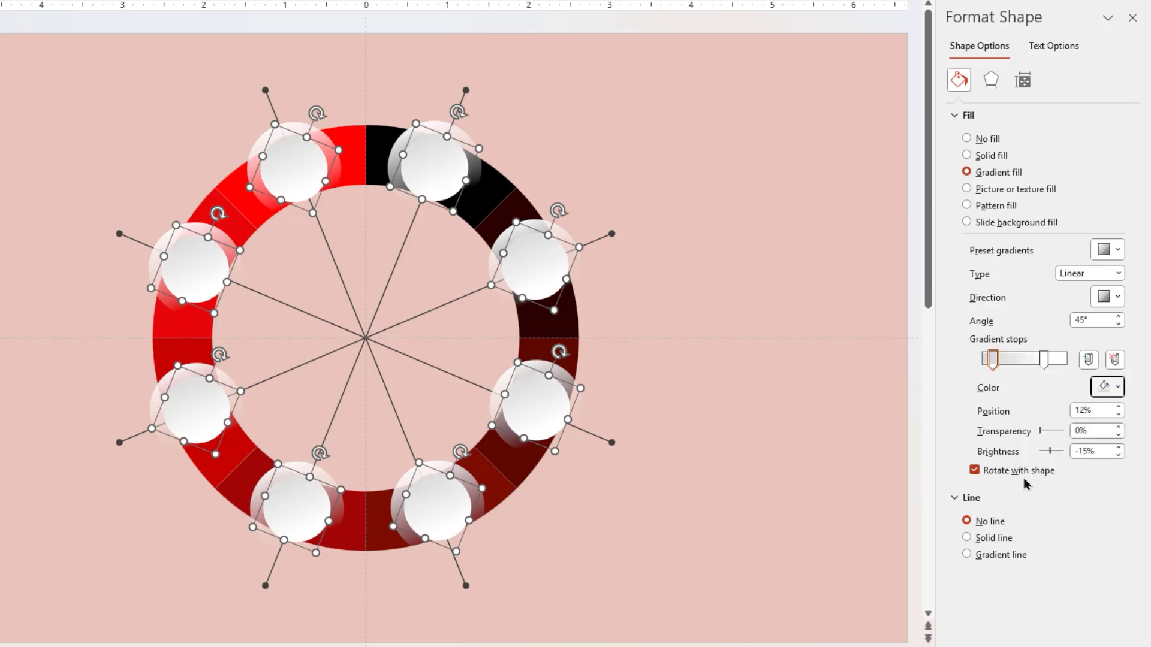
Step: Apply a grey-white gradient outline to the inner circles
left_click(986, 554)
scroll(1022, 550, "down", 1)
scroll(1047, 553, "down", 3)
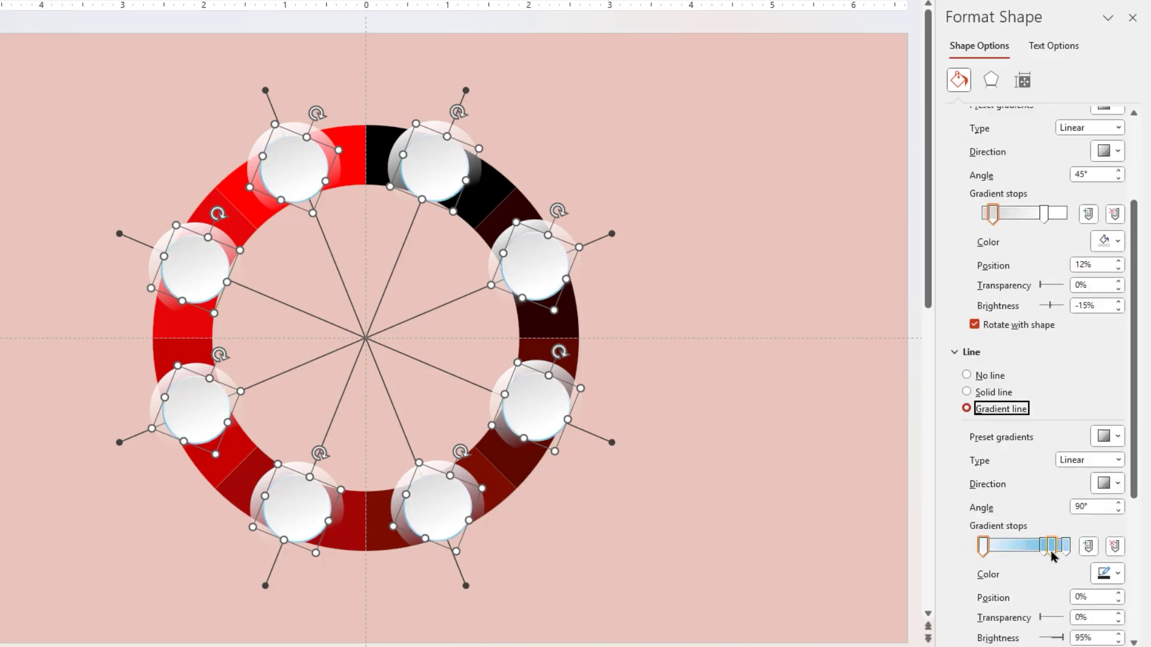
left_click(1112, 573)
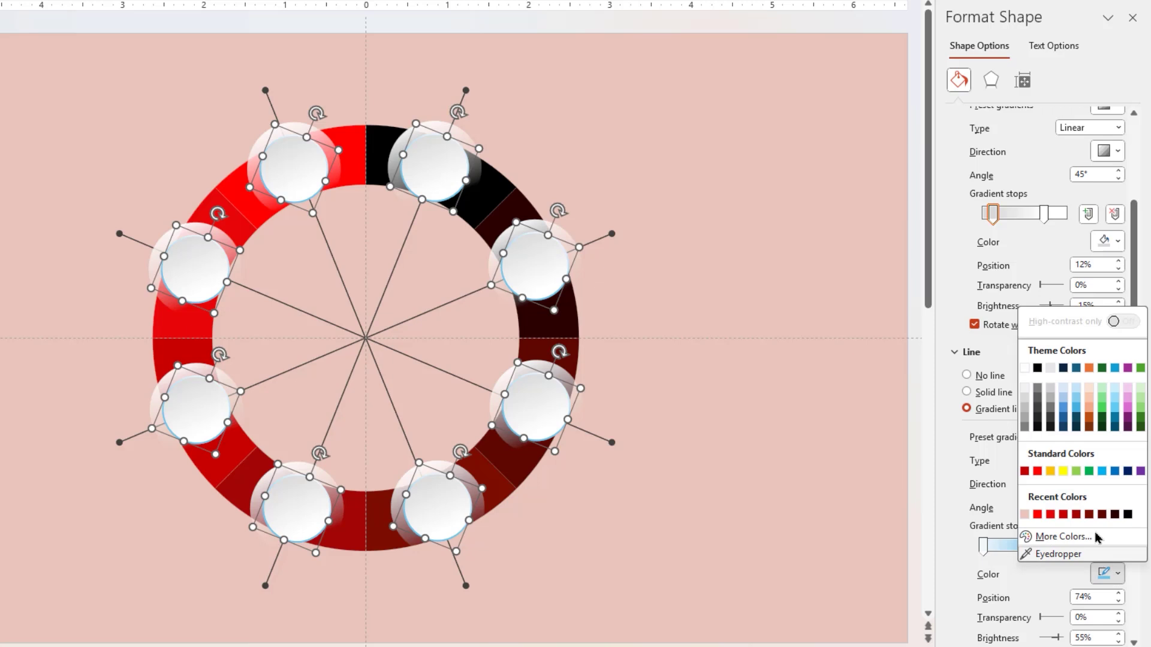
left_click(1024, 404)
left_click(981, 546)
left_click(1112, 573)
left_click(1025, 373)
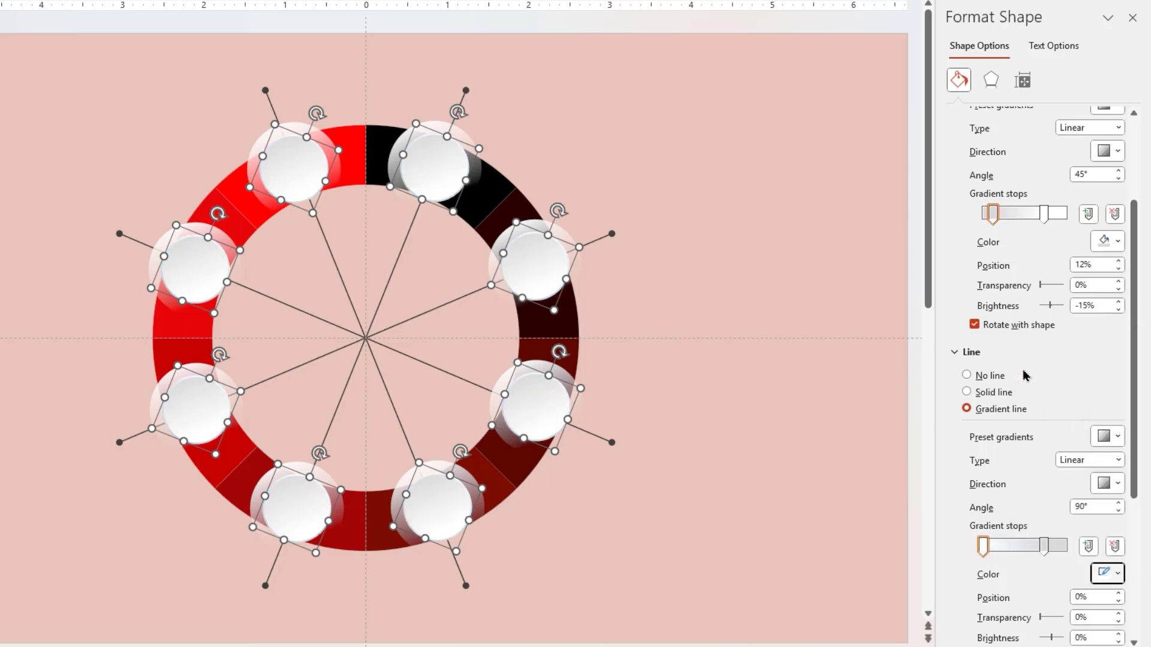
left_click(1054, 547)
Step: Add an outer shadow preset with increased distance to the circles
left_click(991, 80)
left_click(1107, 137)
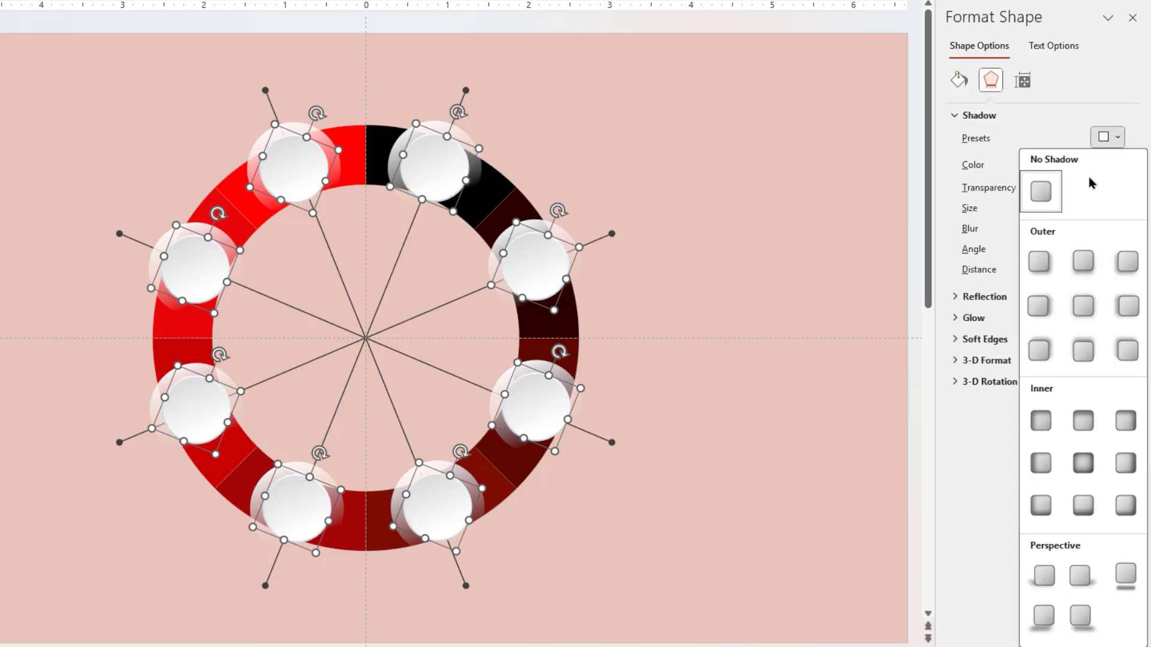
left_click(1038, 258)
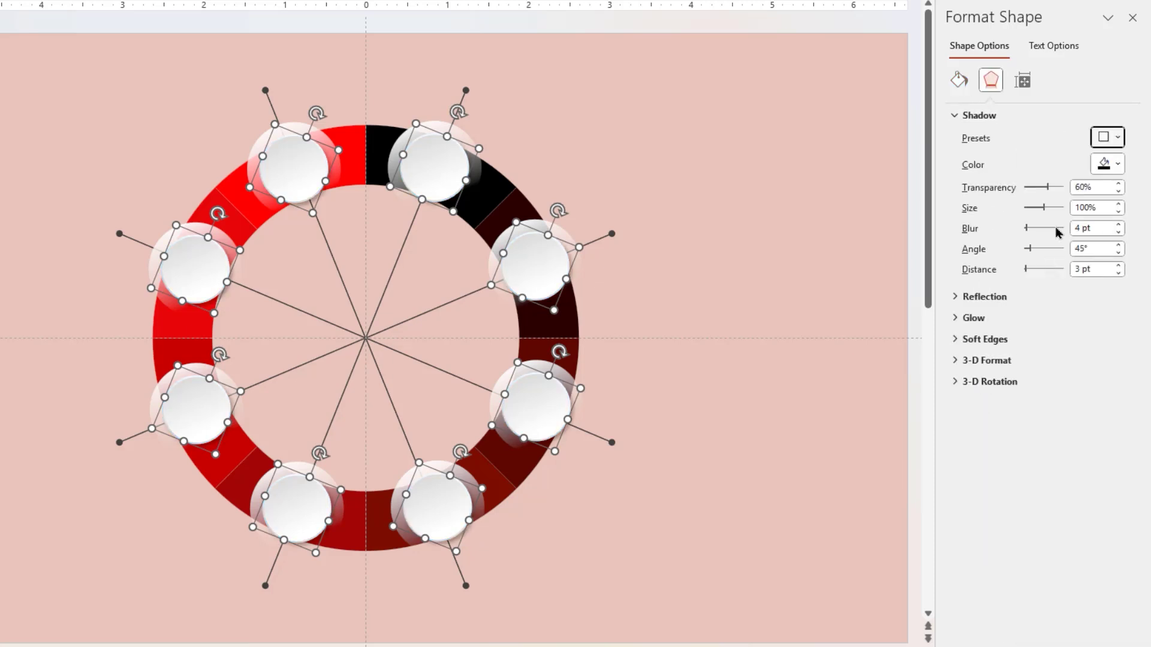
left_click(1117, 266)
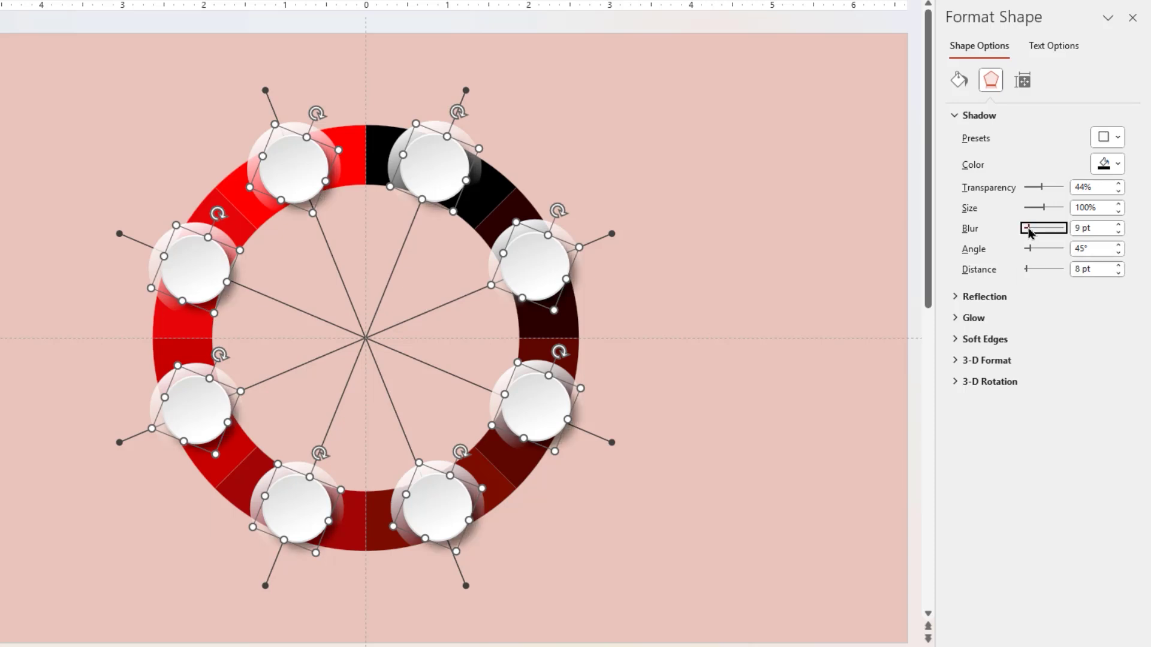
left_click(894, 260)
Step: Copy a white circle to the ring's centre, enlarge it and bring it to front
left_click(742, 245)
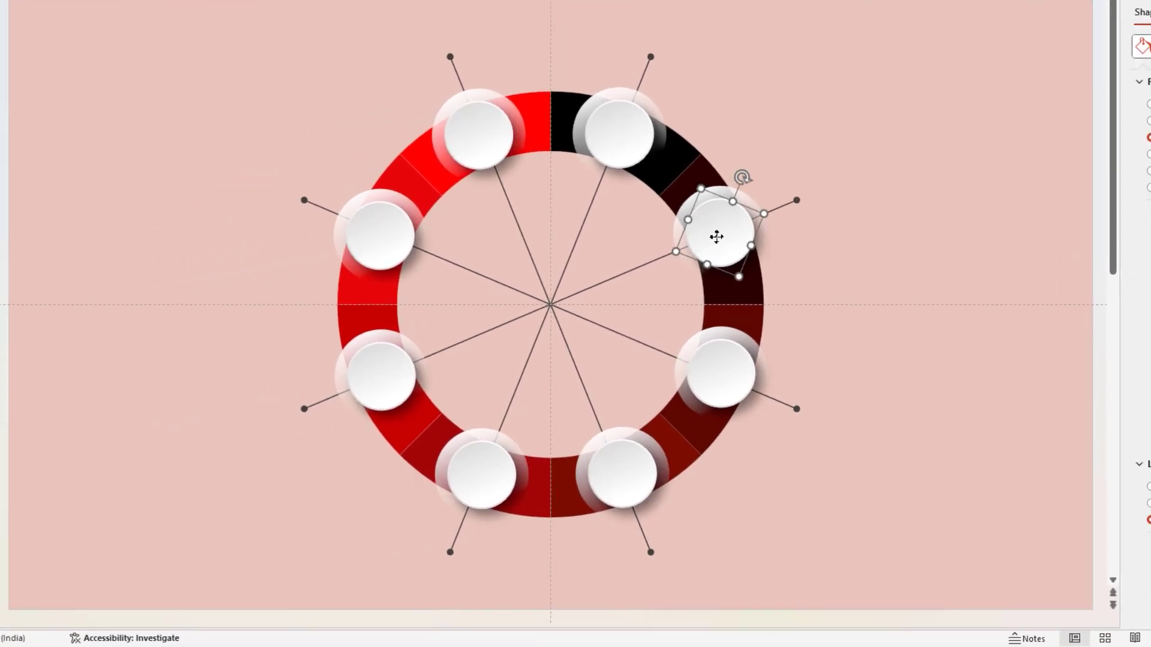
mouse_move(717, 235)
left_mouse_down()
mouse_move(719, 257)
mouse_move(552, 308)
left_mouse_up()
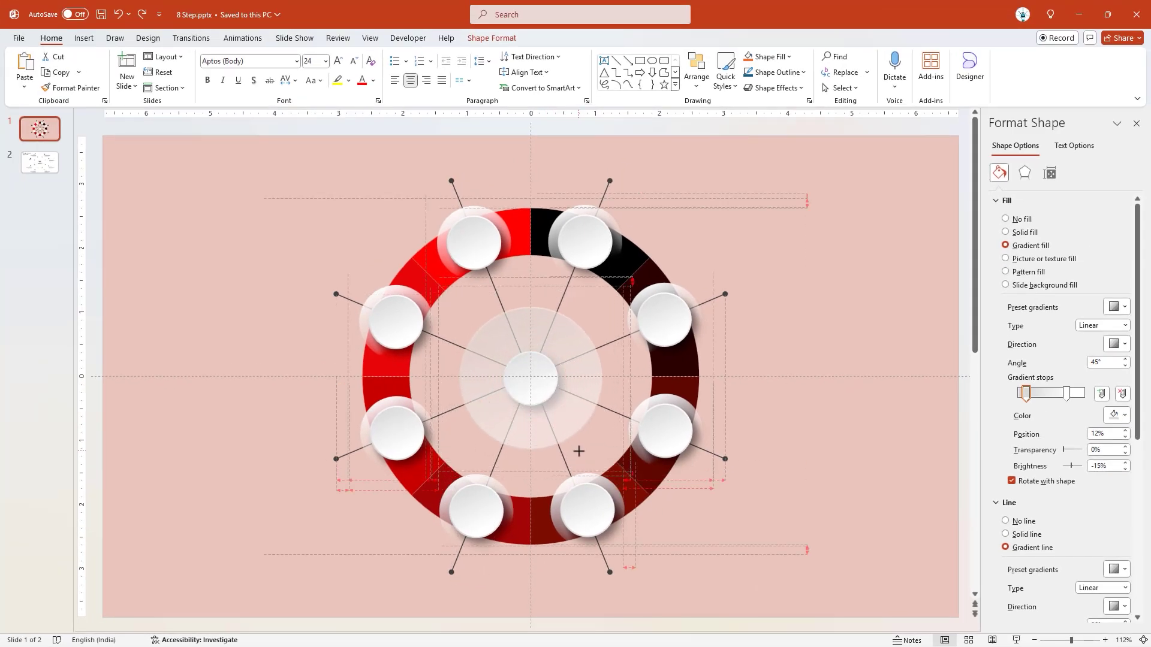
left_click_drag(547, 415, 576, 453)
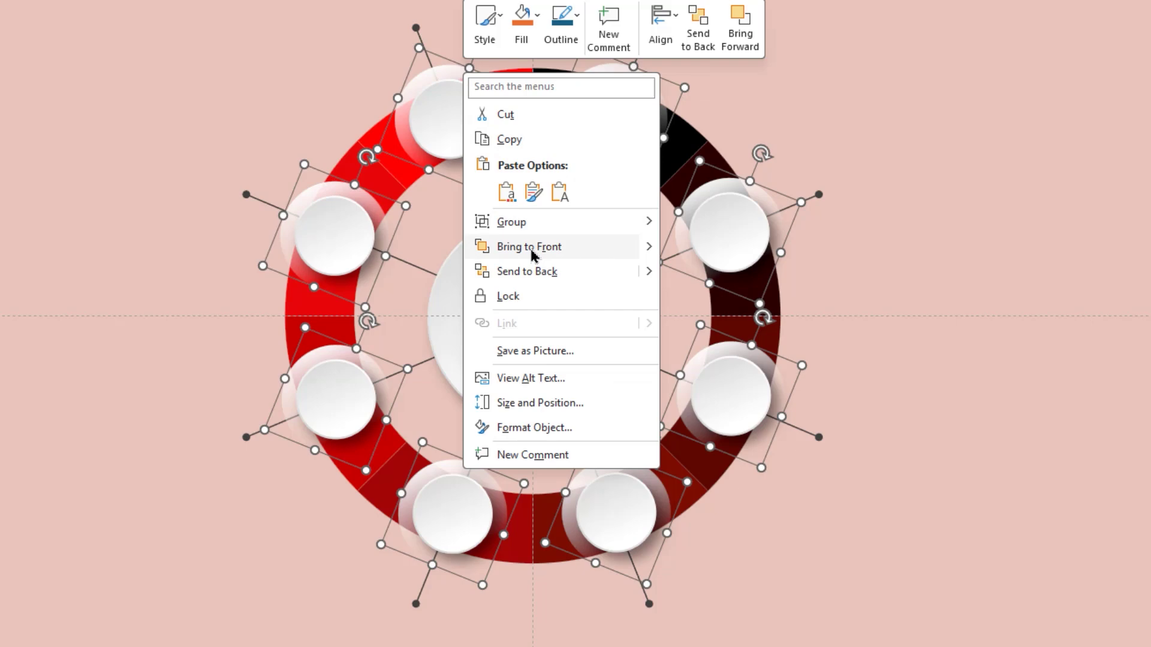
left_click(535, 245)
left_click(195, 319)
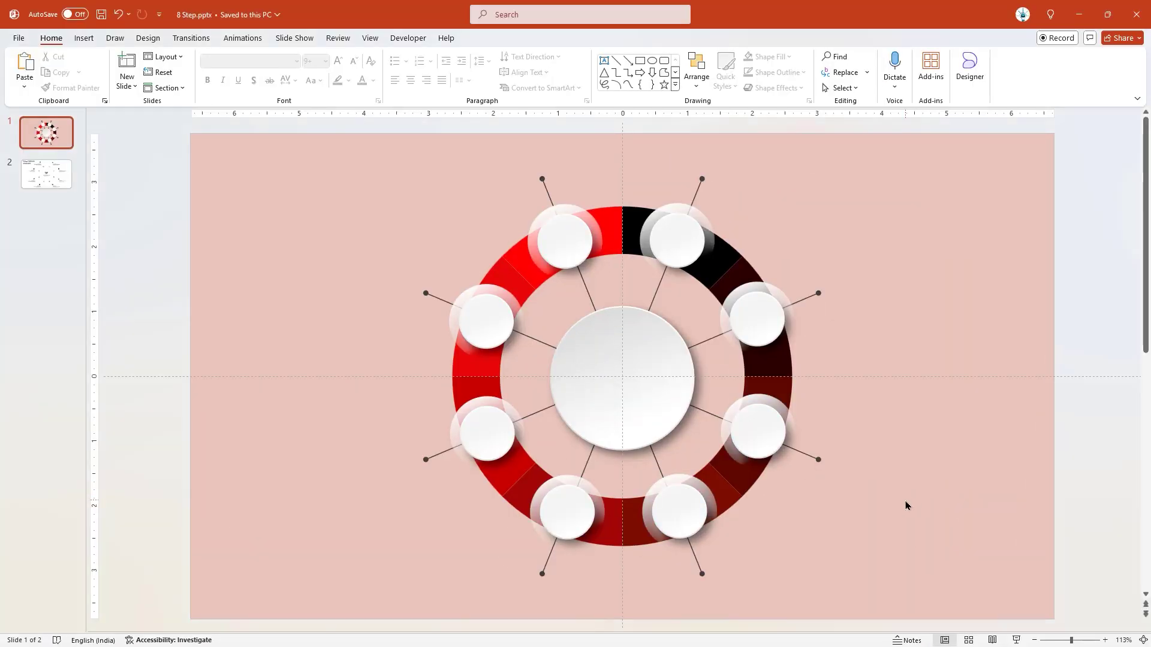
Step: Paste the title '8 Step CIRCUALR Infographic', A–H headings, body text and icons onto the slide
key("ctrl+v")
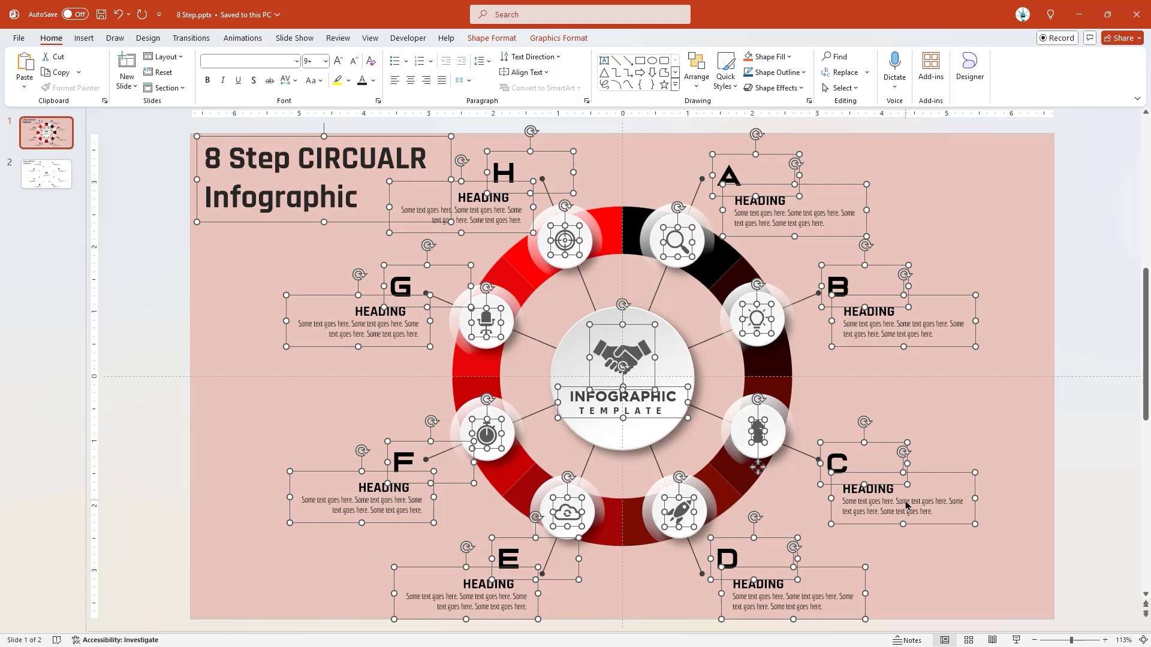
left_click(1005, 418)
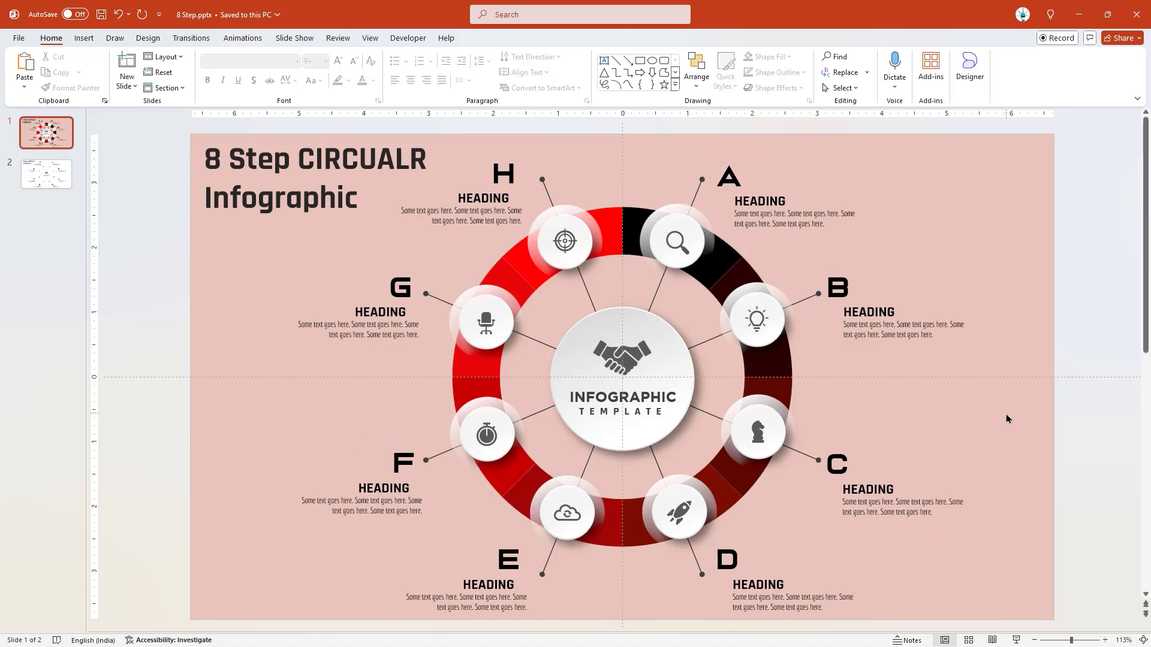